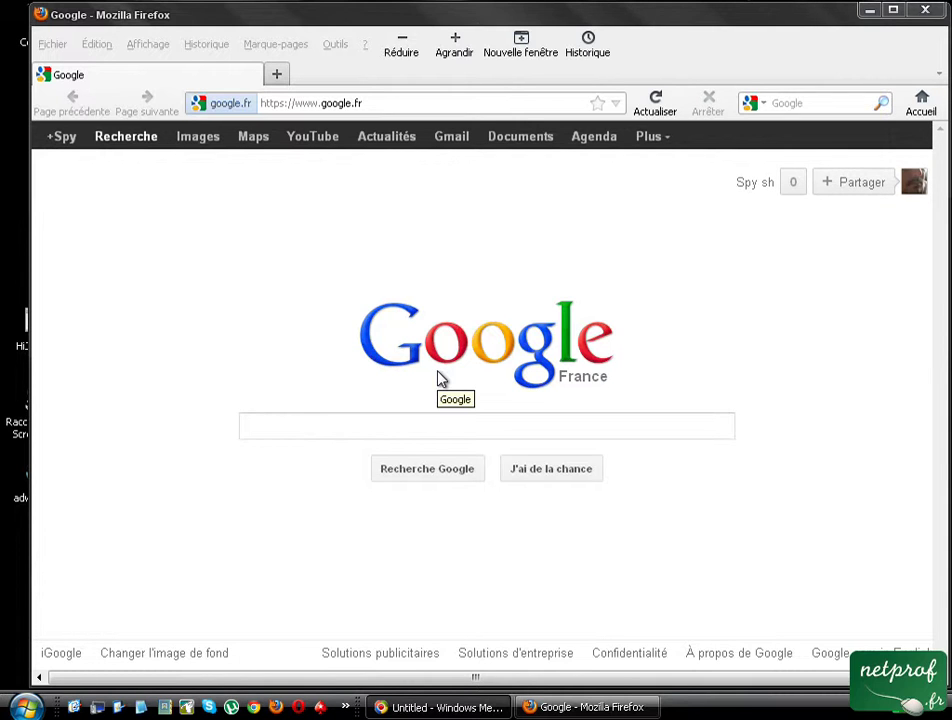
# - Search Google for "pdfcreator clubic" and open the Clubic download page for PDFCreator
pyautogui.click(367, 427)
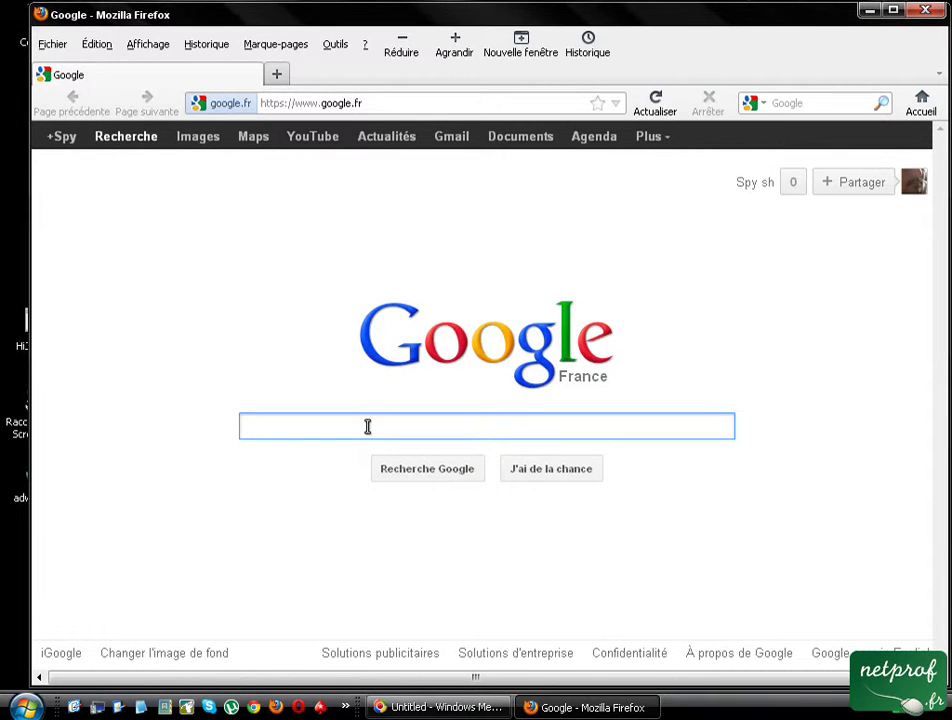
pyautogui.write('pdfcr')
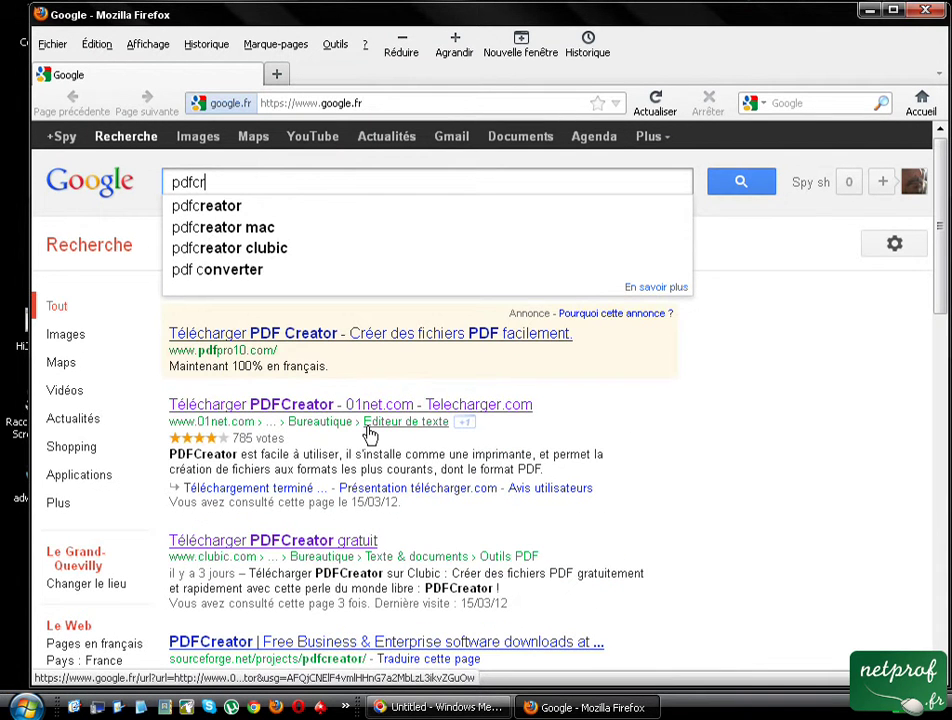
pyautogui.write('eator')
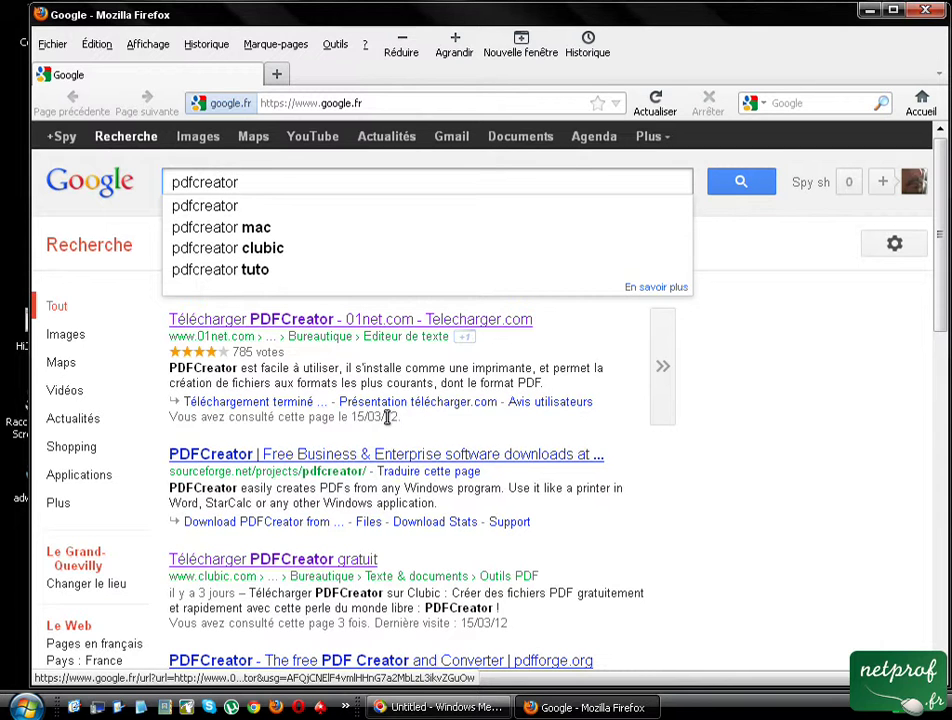
pyautogui.click(317, 249)
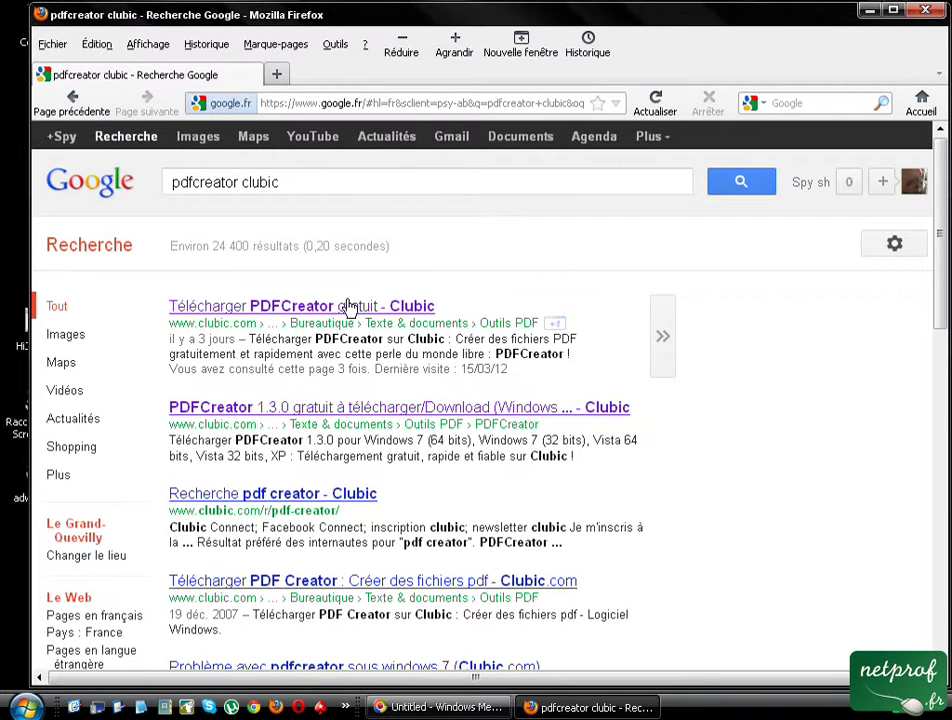
pyautogui.click(349, 307)
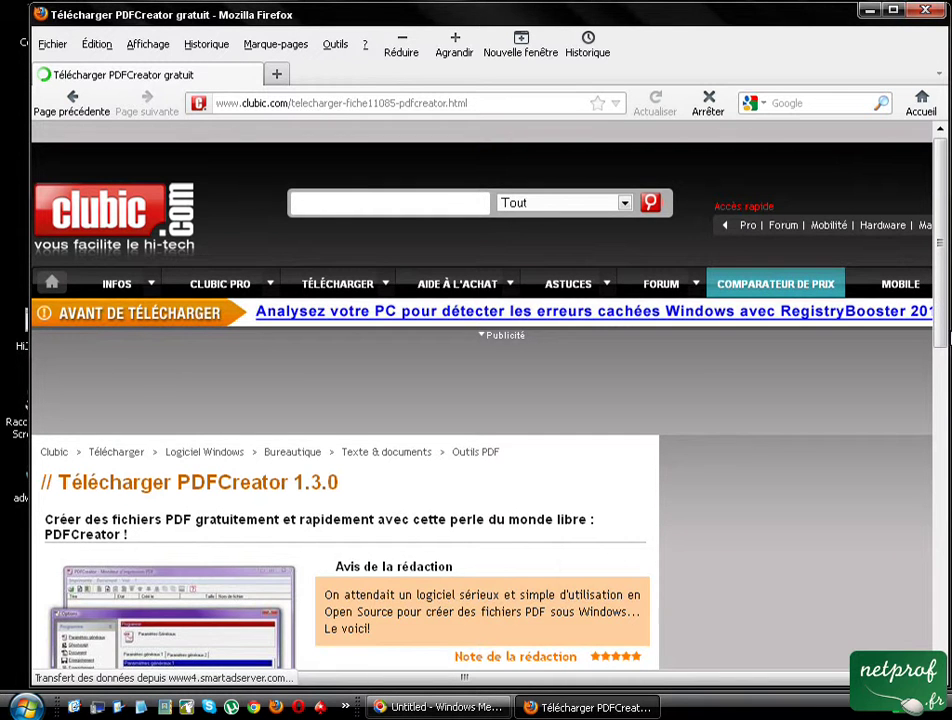
# - Find the free full-version download of PDFCreator 1.3.0 on the page and close the browser
pyautogui.scroll(-3, 944, 343)
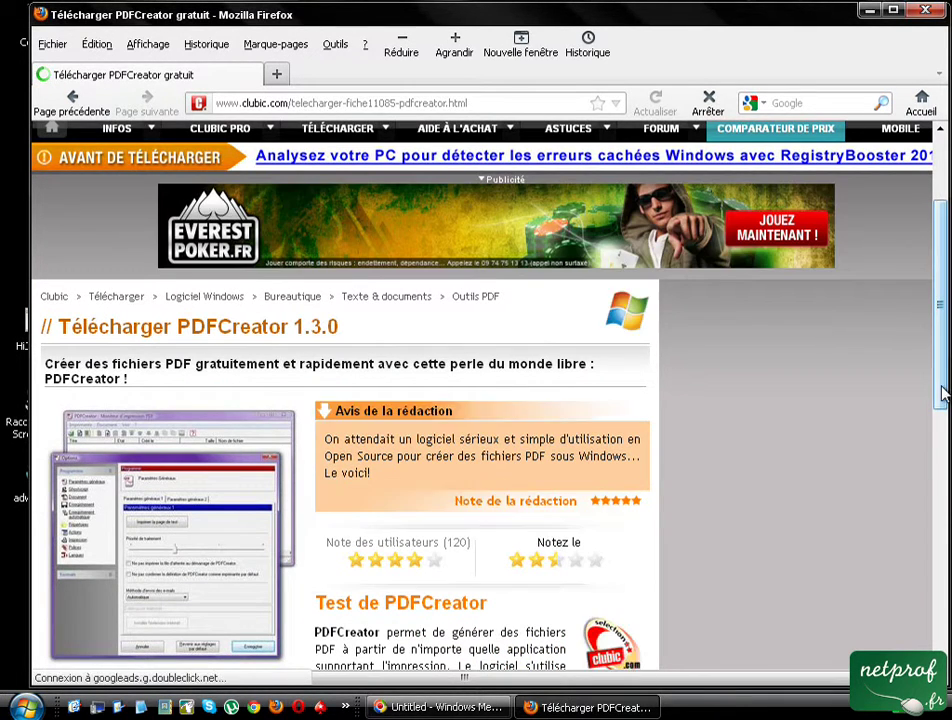
pyautogui.scroll(-4, 943, 440)
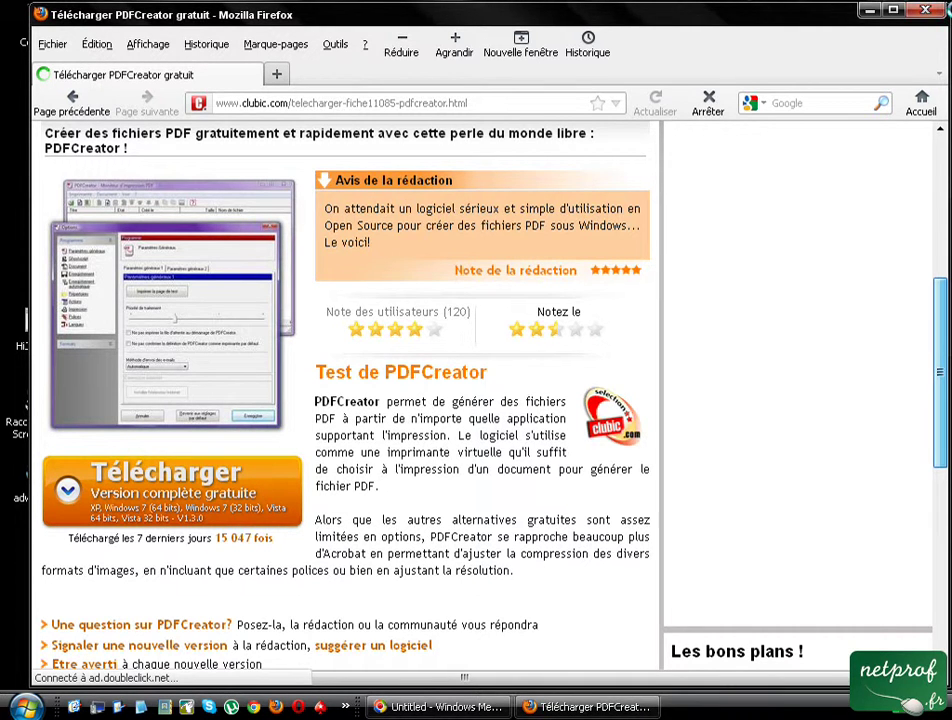
pyautogui.hotkey('alt', 'F4')
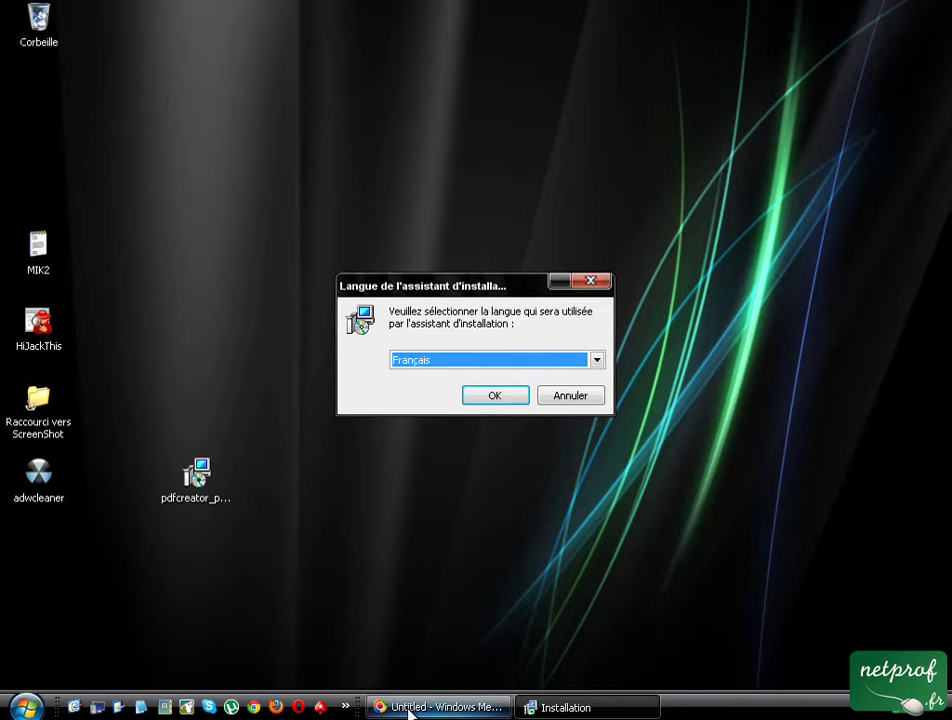
# - Start the PDFCreator setup in French and accept the licence agreement
pyautogui.click(494, 395)
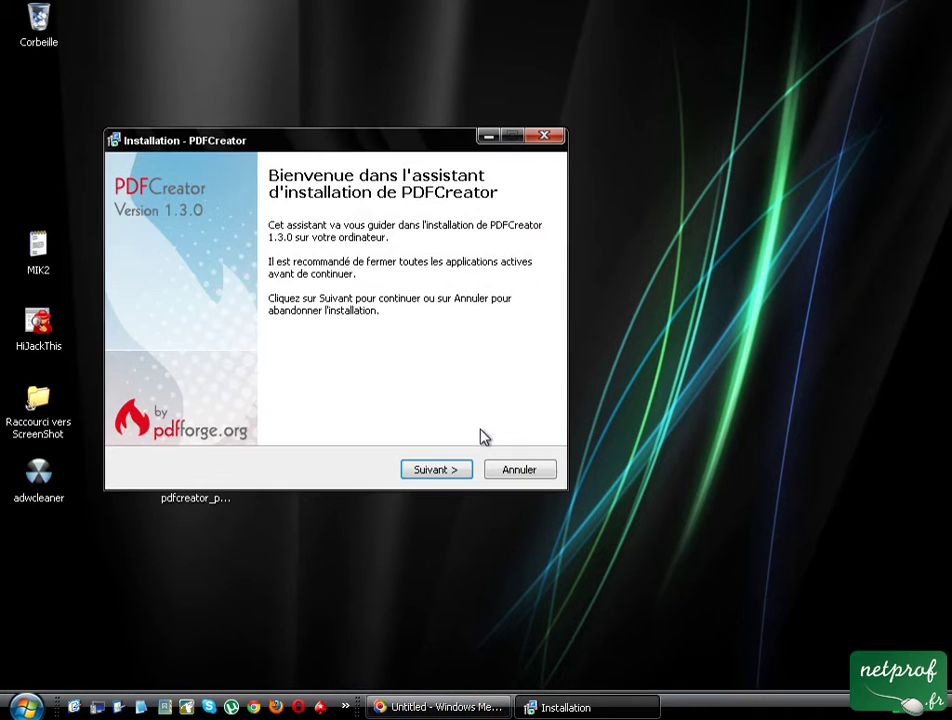
pyautogui.click(434, 474)
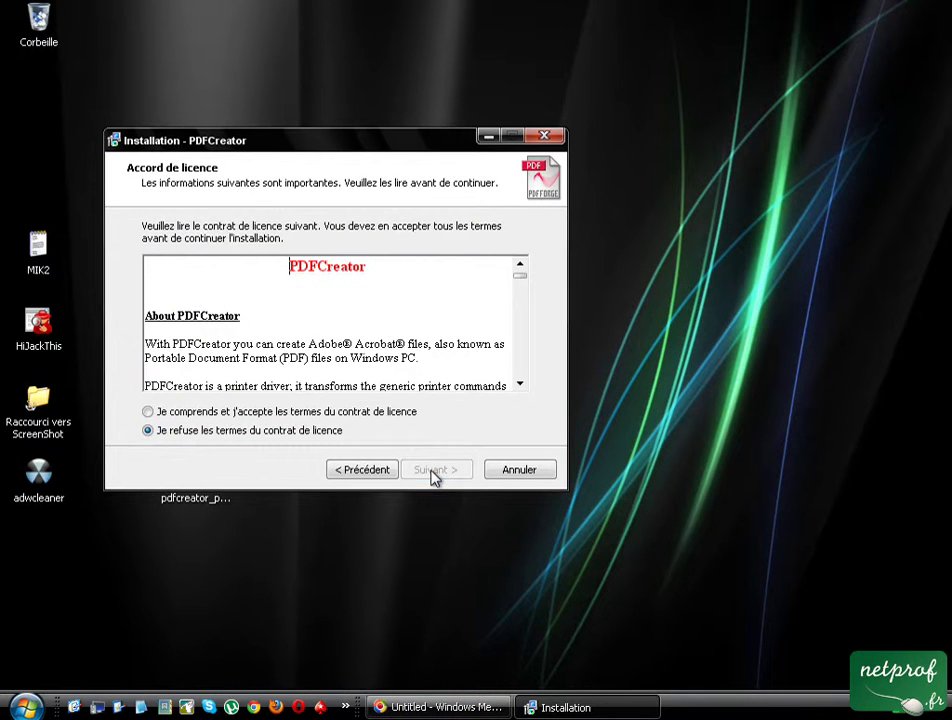
pyautogui.click(148, 413)
pyautogui.click(449, 471)
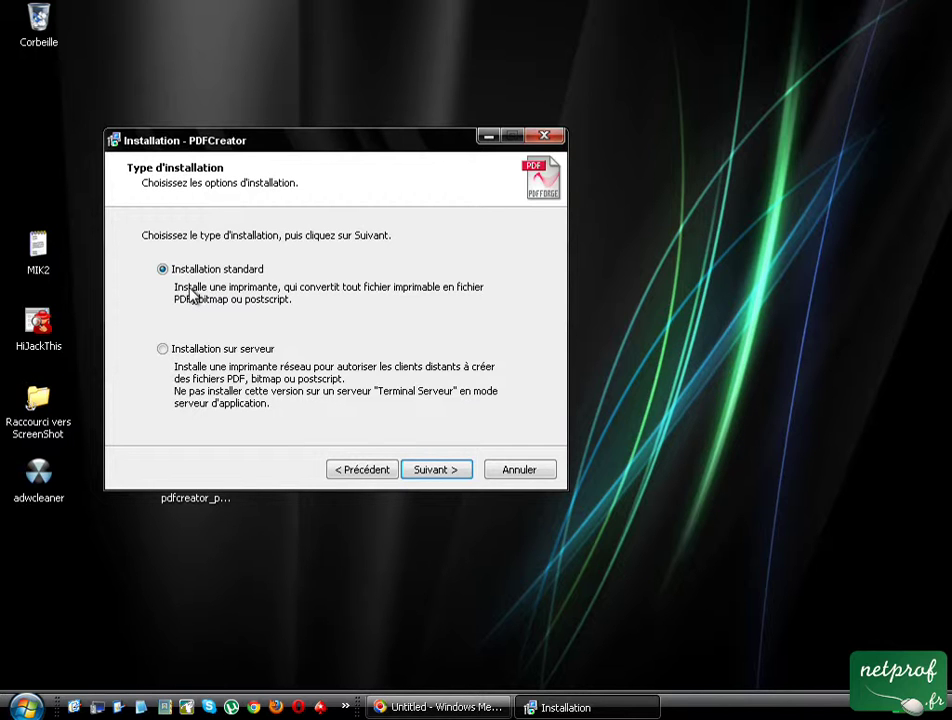
# - Choose the standard installation with the preselected components, and have a desktop icon created for all users
pyautogui.click(440, 471)
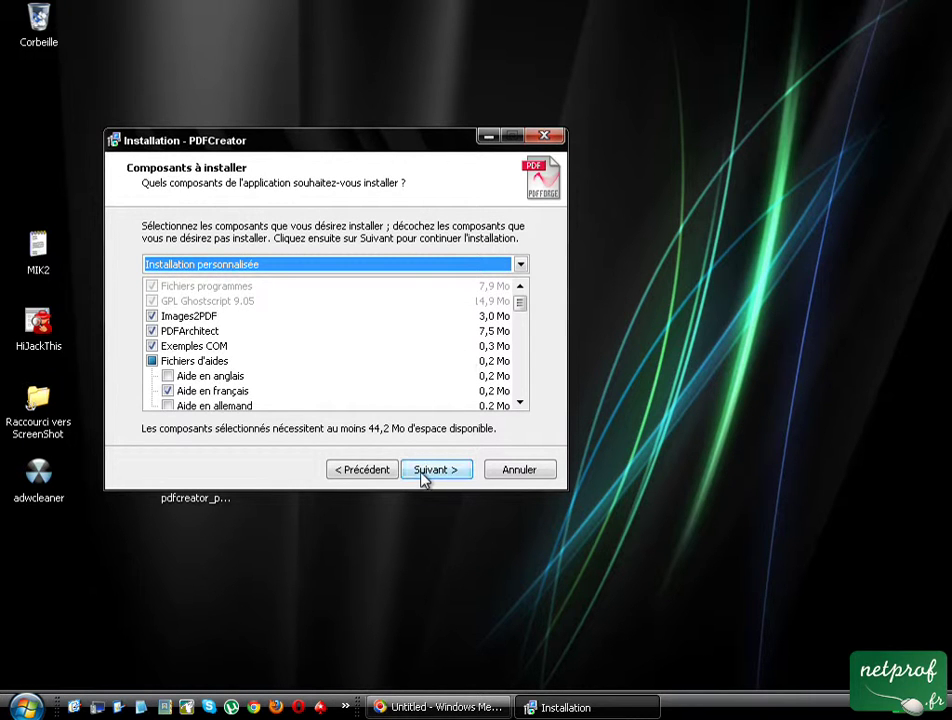
pyautogui.click(440, 469)
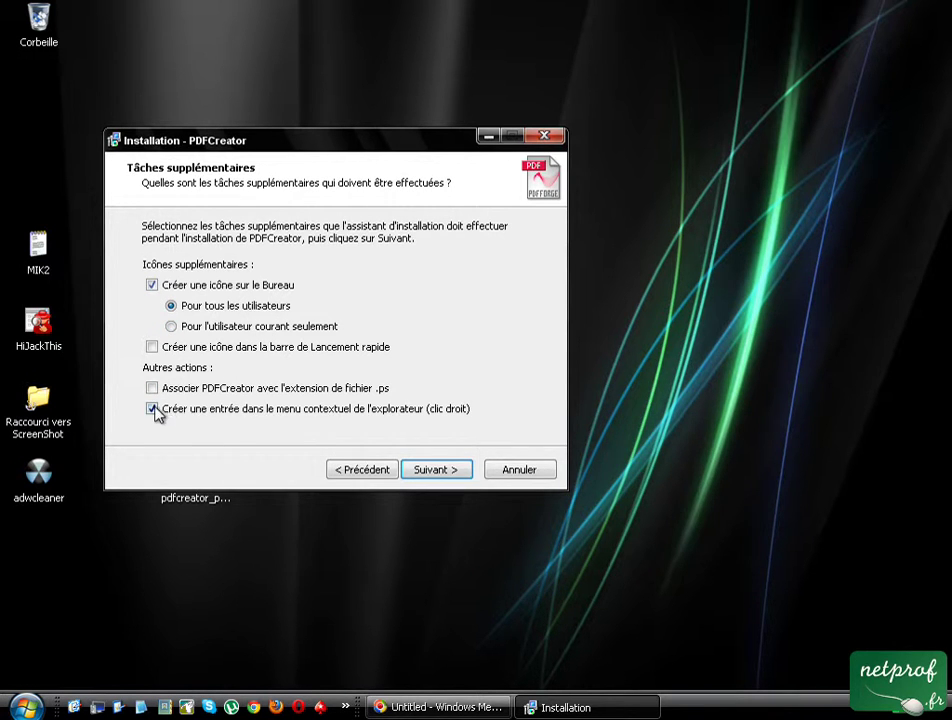
pyautogui.click(154, 287)
pyautogui.click(171, 306)
pyautogui.click(422, 475)
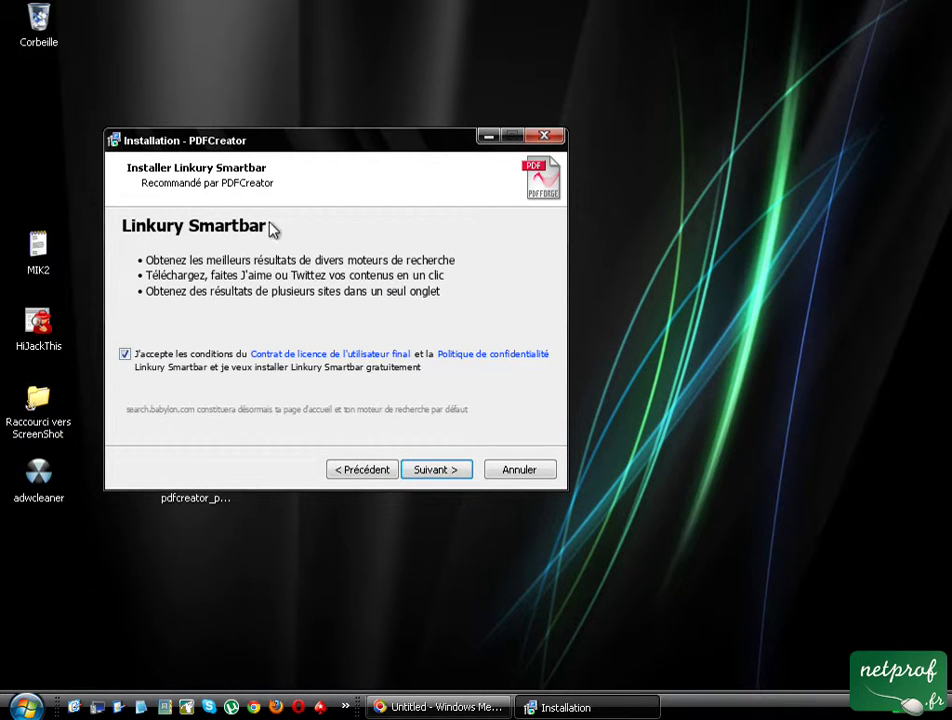
# - Install PDFCreator without the Linkury Smartbar and finish the wizard without displaying the help
pyautogui.click(127, 356)
pyautogui.click(443, 474)
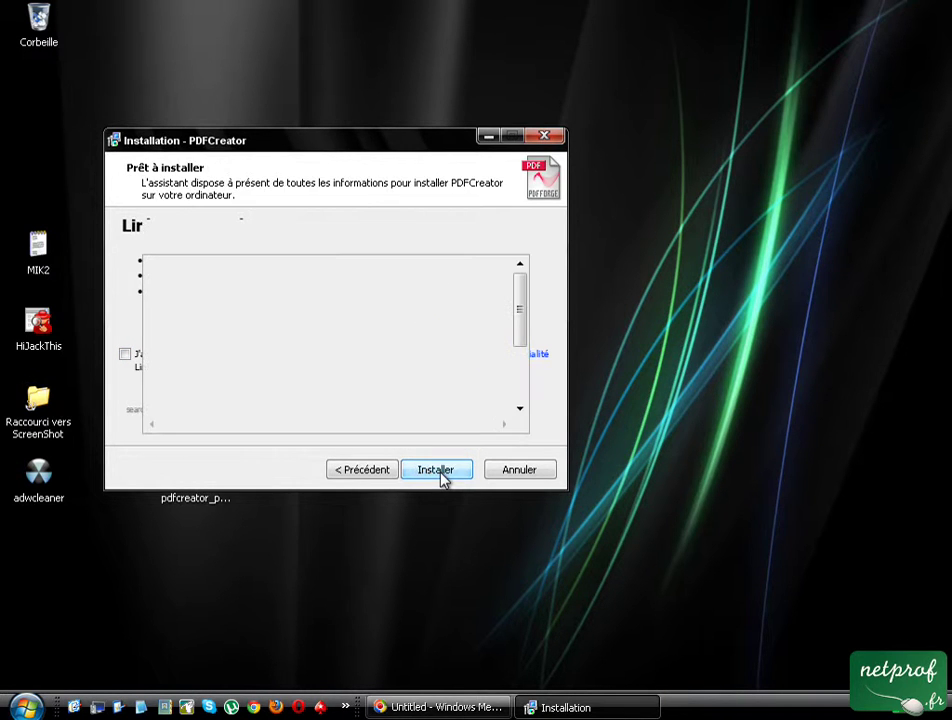
pyautogui.click(443, 474)
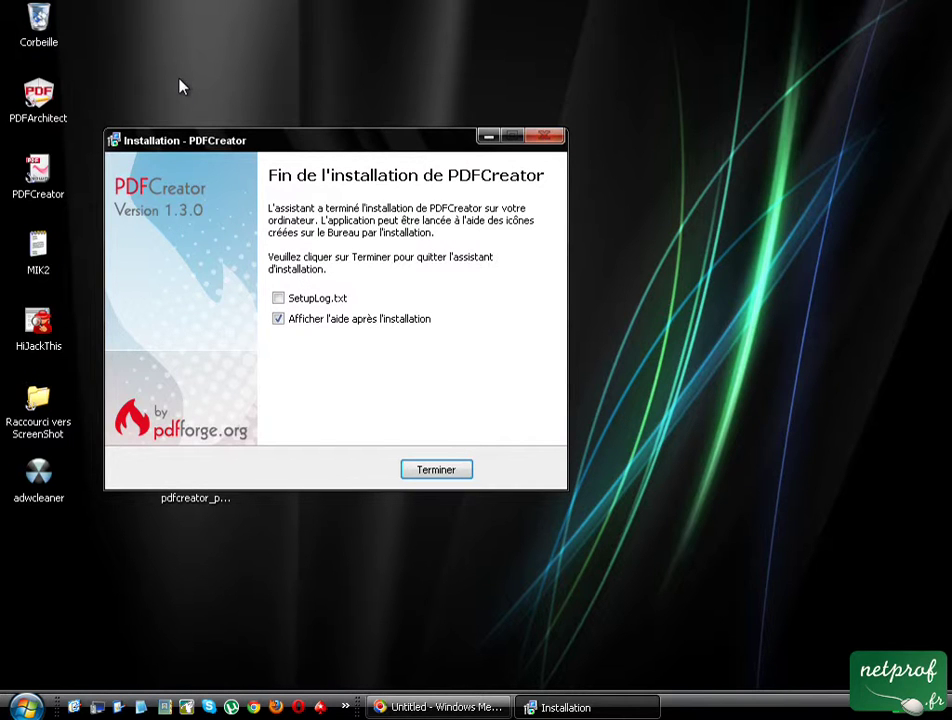
pyautogui.click(279, 320)
pyautogui.click(533, 712)
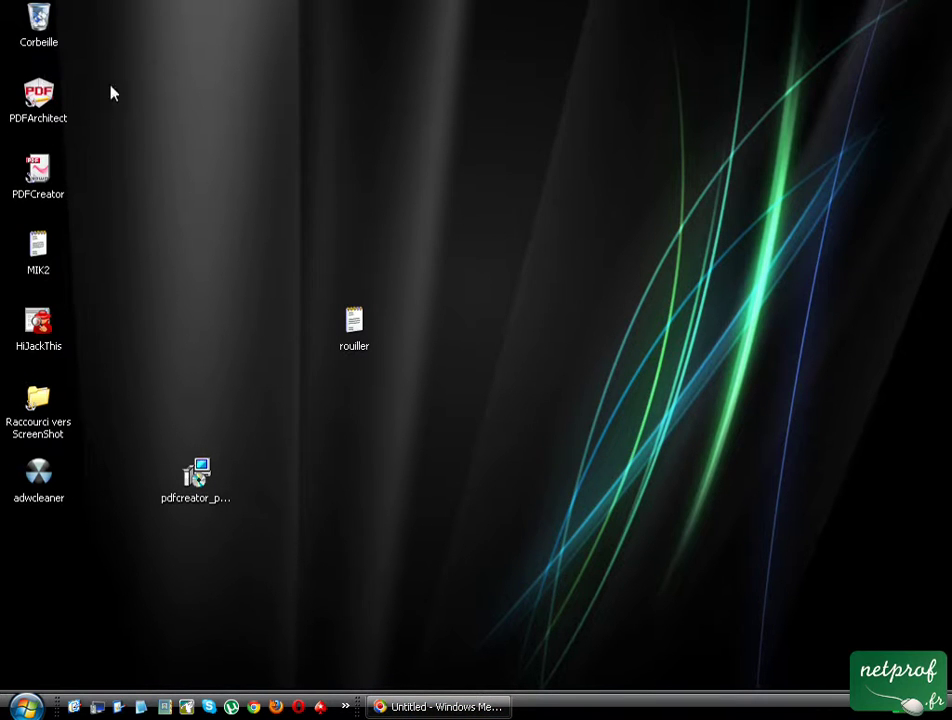
# - Delete the PDFArchitect and PDFCreator shortcuts and the PDFCreator installer from the desktop, keeping the Corbeille
pyautogui.moveTo(89, 77); pyautogui.dragTo(8, 200)
pyautogui.keyDown('ctrl'); pyautogui.click(38, 20); pyautogui.keyUp('ctrl')
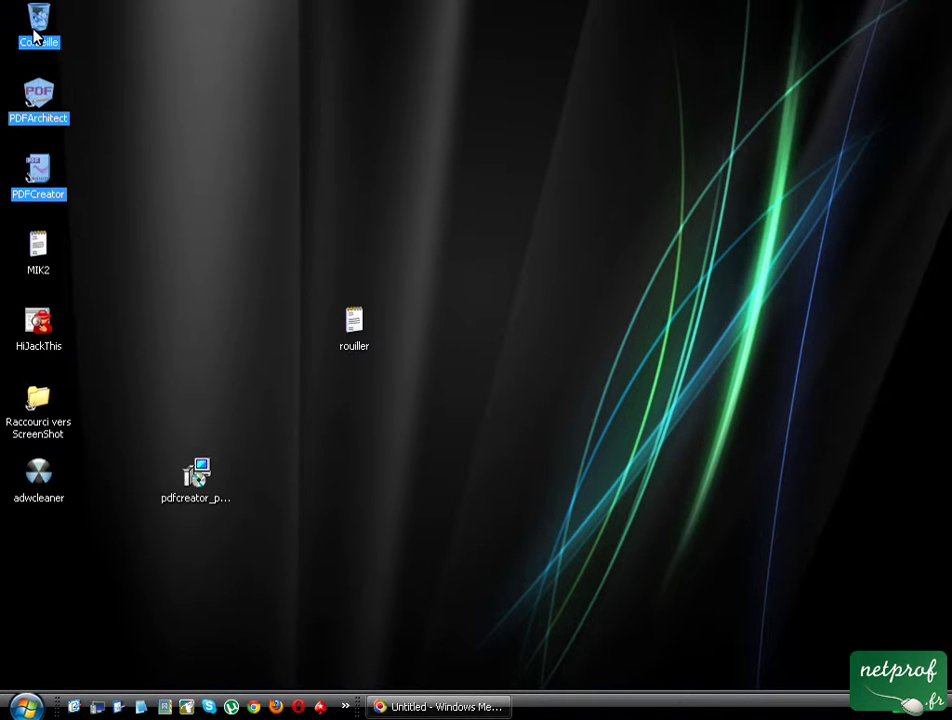
pyautogui.keyDown('ctrl'); pyautogui.click(38, 14); pyautogui.keyUp('ctrl')
pyautogui.press('Delete')
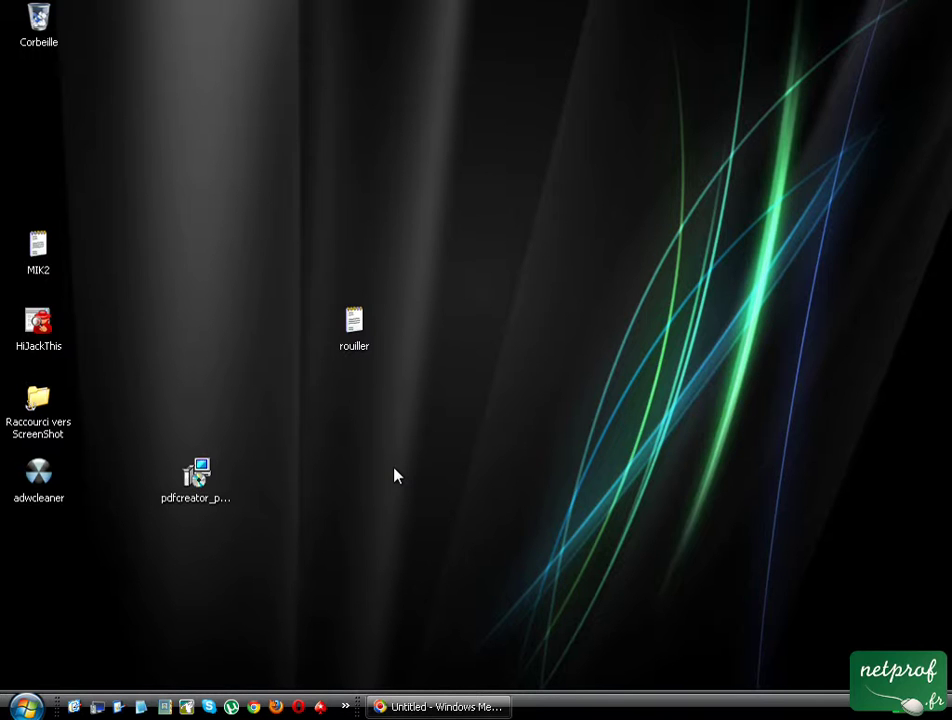
pyautogui.click(212, 492)
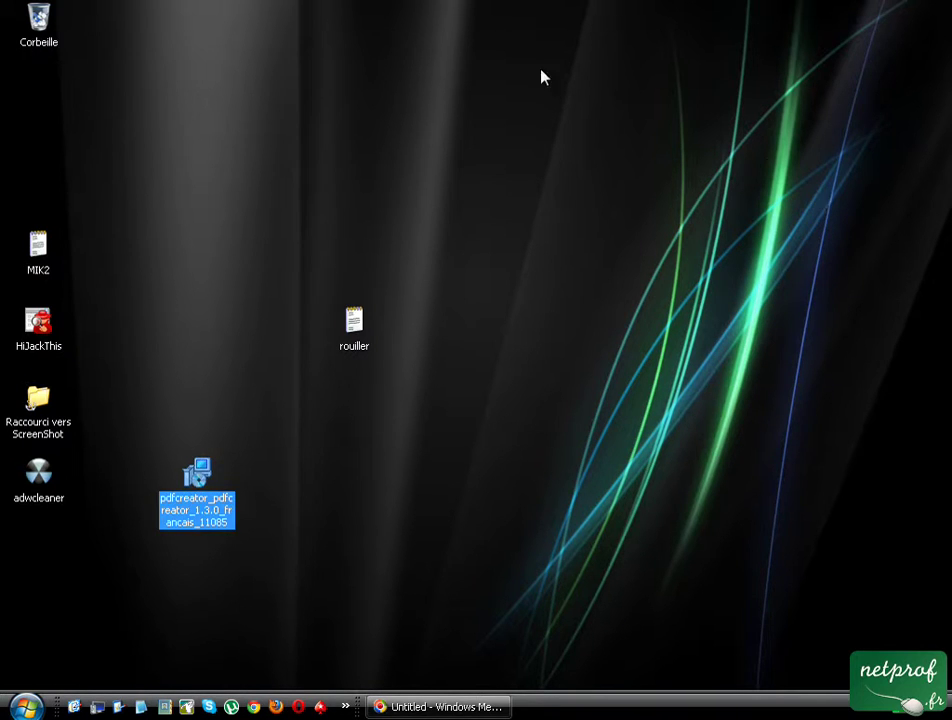
pyautogui.press('Delete')
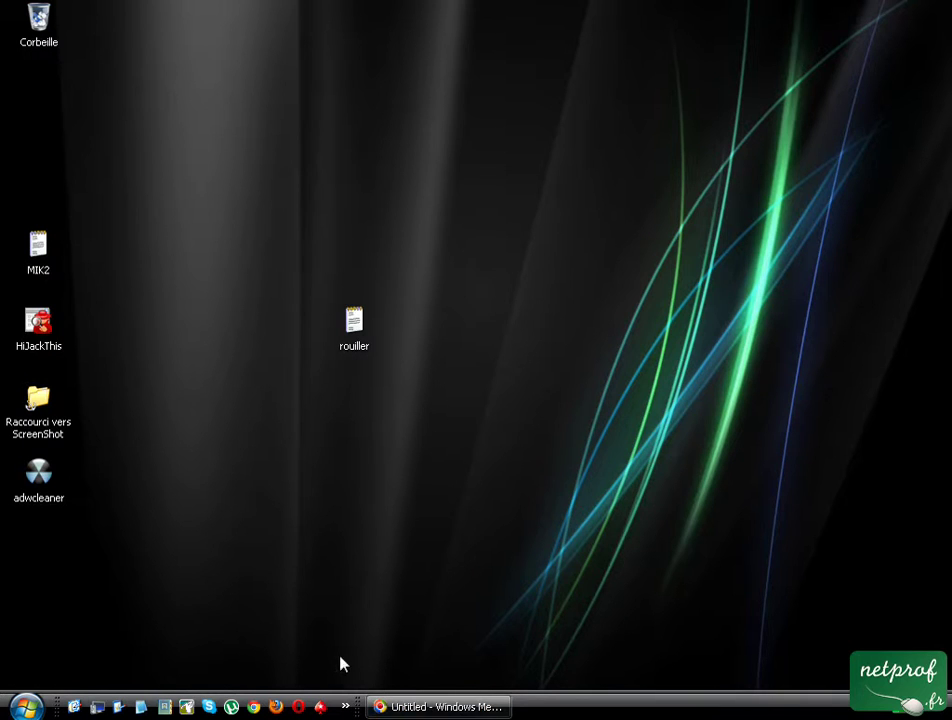
# - Open Imprimantes et télécopieurs from the Panneau de configuration
pyautogui.click(143, 706)
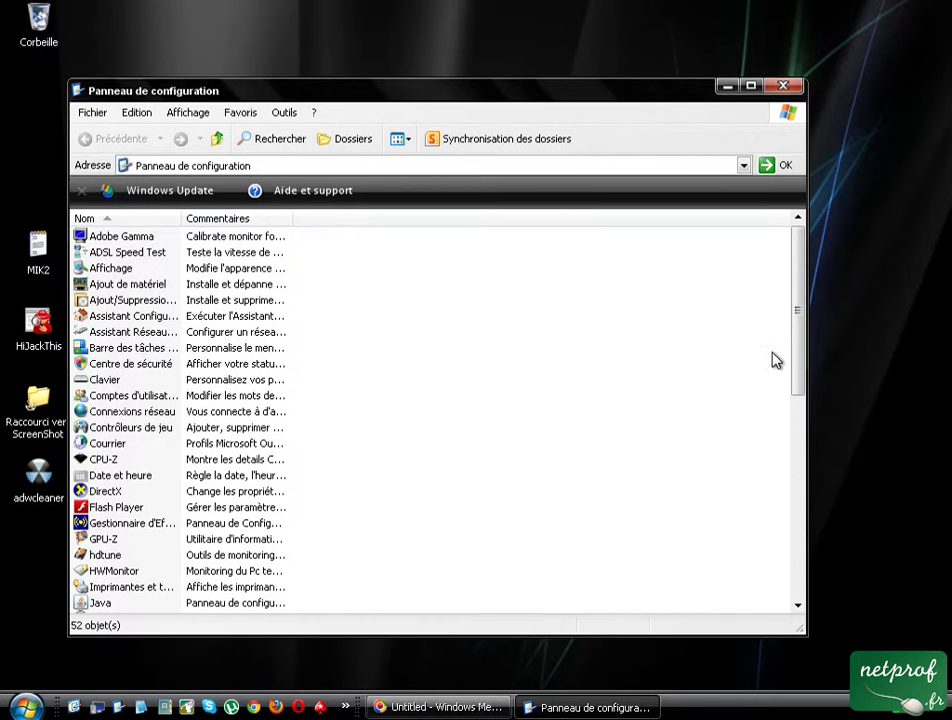
pyautogui.moveTo(793, 362); pyautogui.dragTo(799, 402)
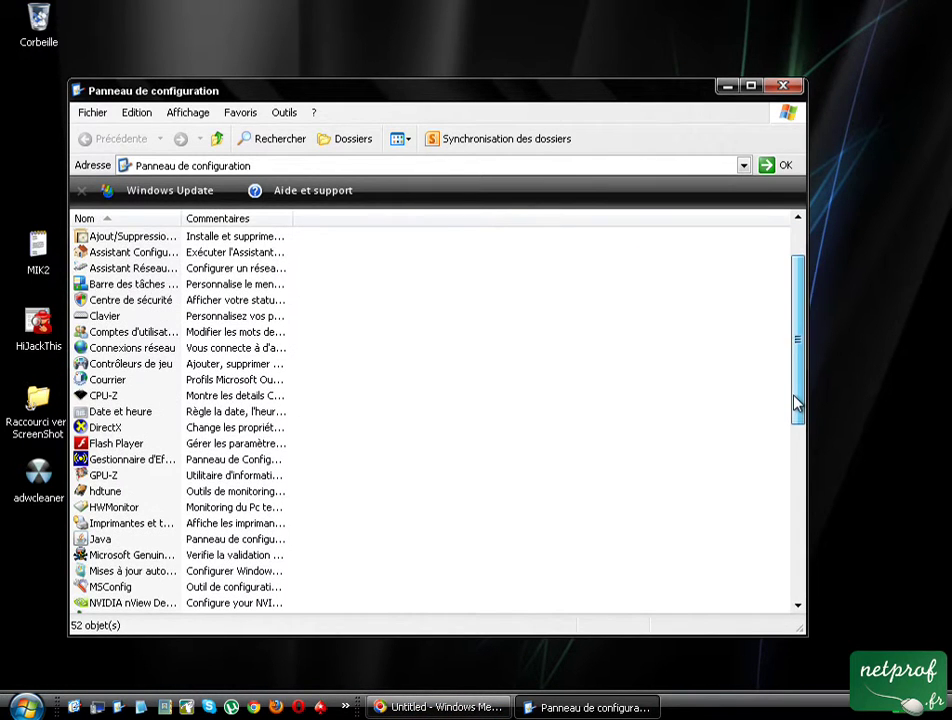
pyautogui.click(164, 528)
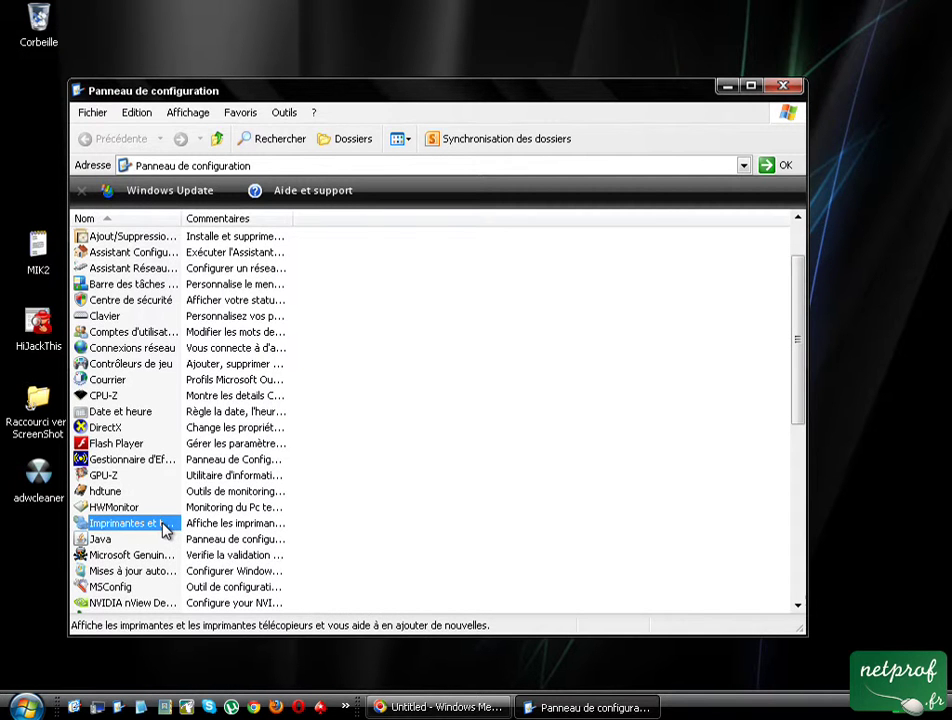
pyautogui.rightClick(164, 528)
pyautogui.click(205, 537)
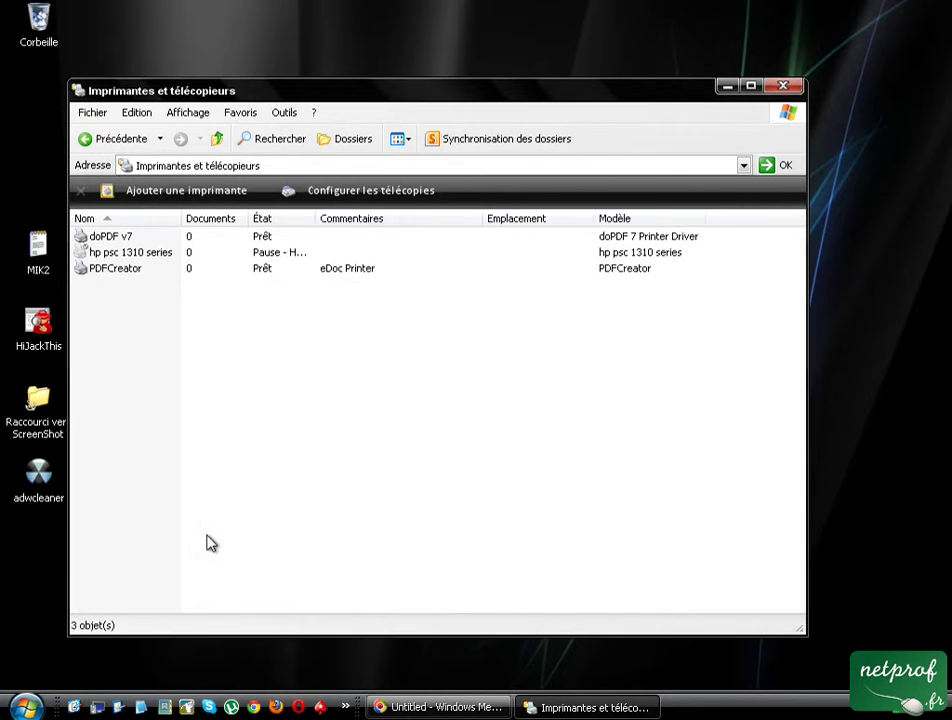
# - Examine the hp psc 1310 series and PDFCreator printers, view PDFCreator's default-printer option without applying it, and close the window
pyautogui.click(96, 270)
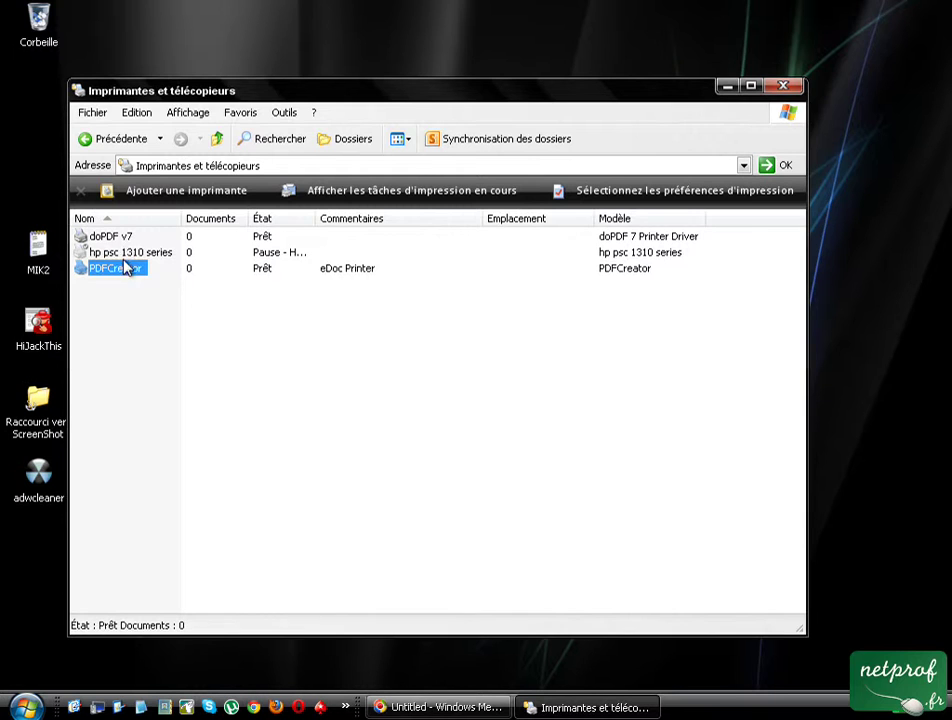
pyautogui.click(124, 254)
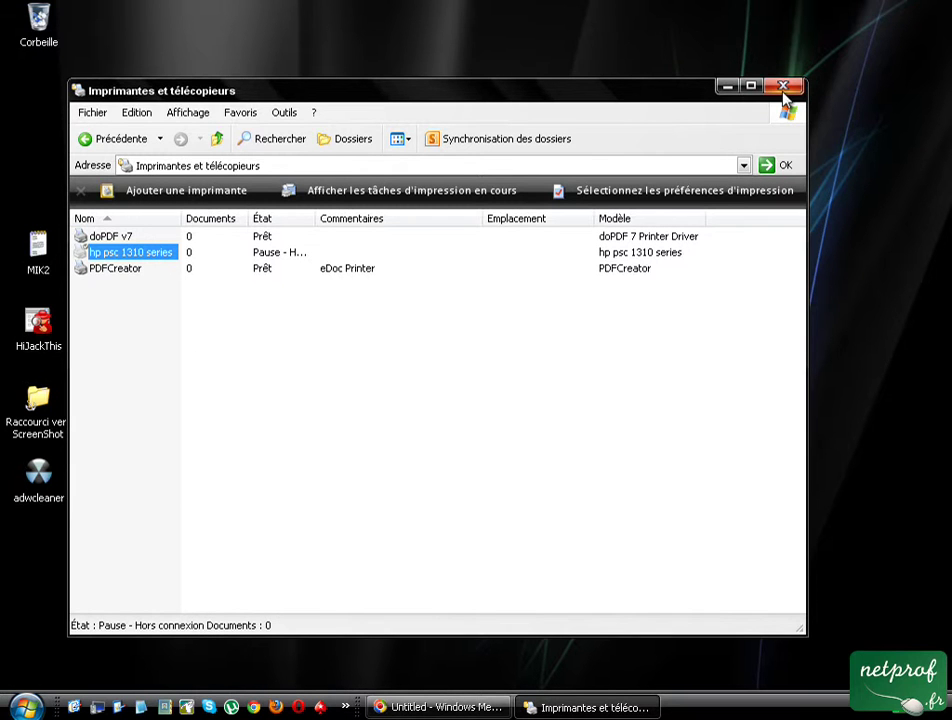
pyautogui.click(120, 270)
pyautogui.rightClick(121, 272)
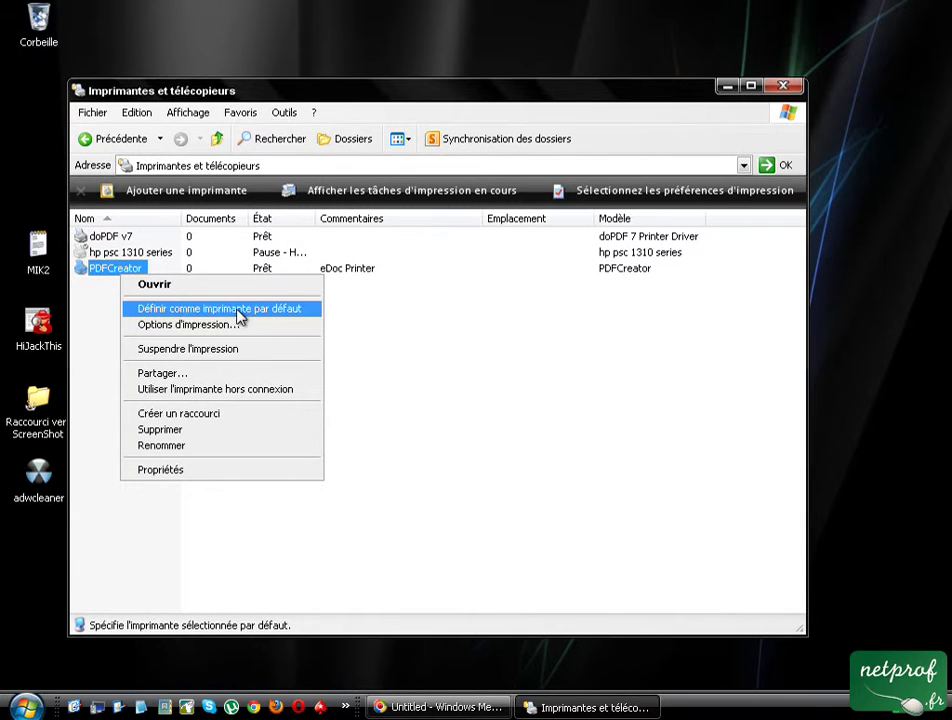
pyautogui.click(445, 425)
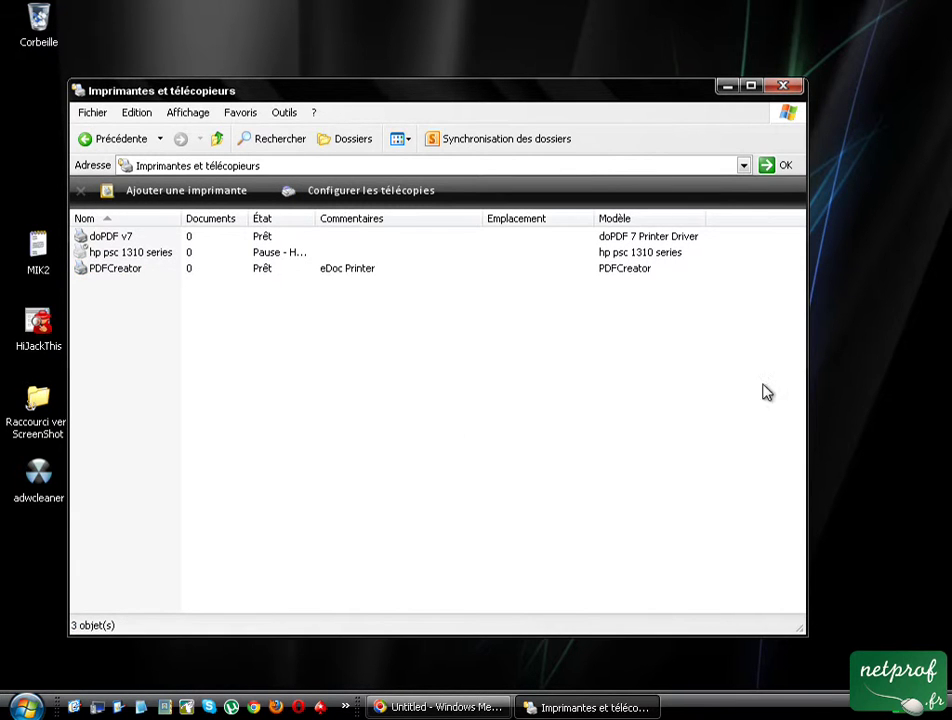
pyautogui.click(797, 86)
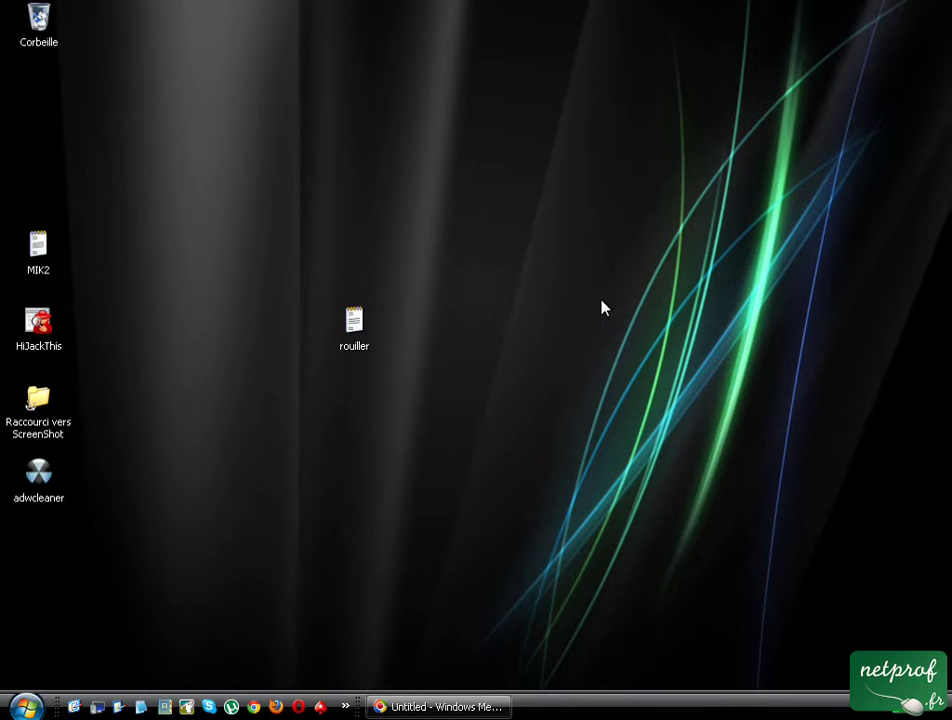
pyautogui.doubleClick(356, 334)
pyautogui.rightClick(352, 334)
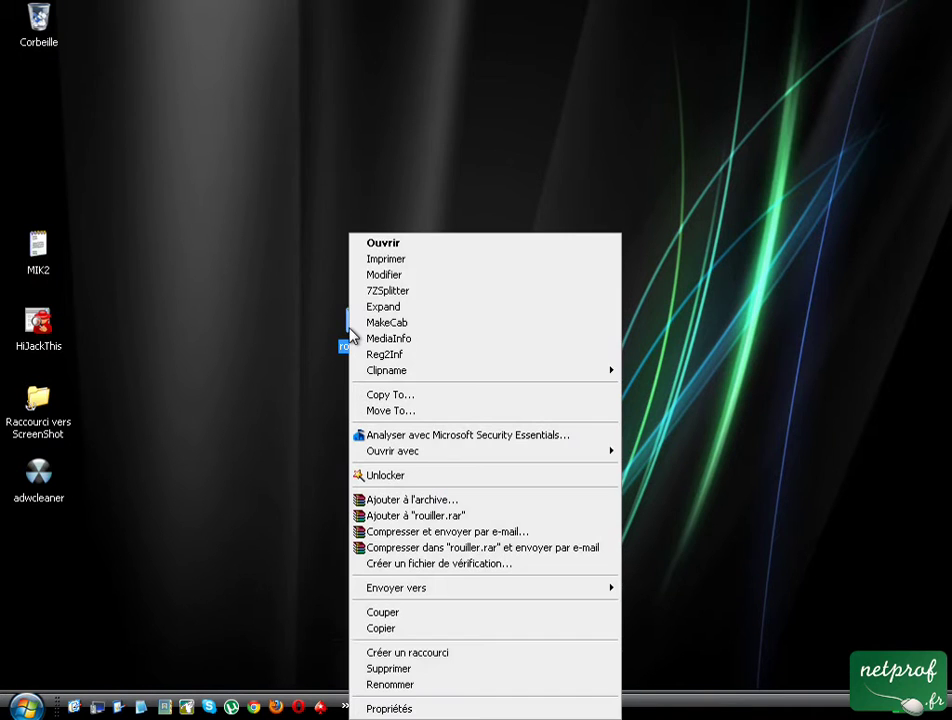
pyautogui.click(440, 260)
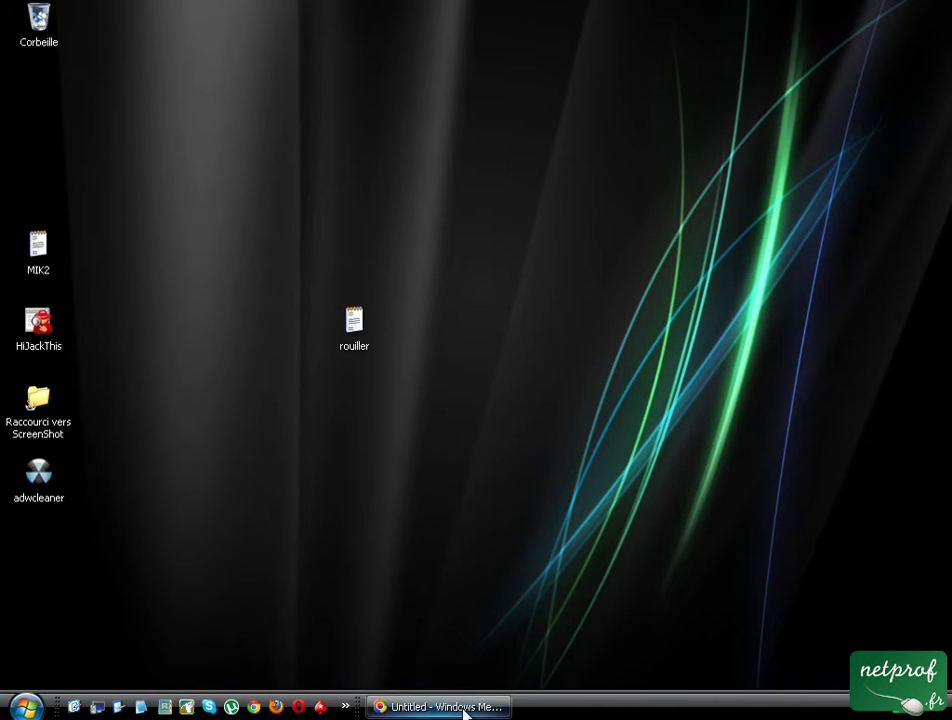
pyautogui.rightClick(357, 334)
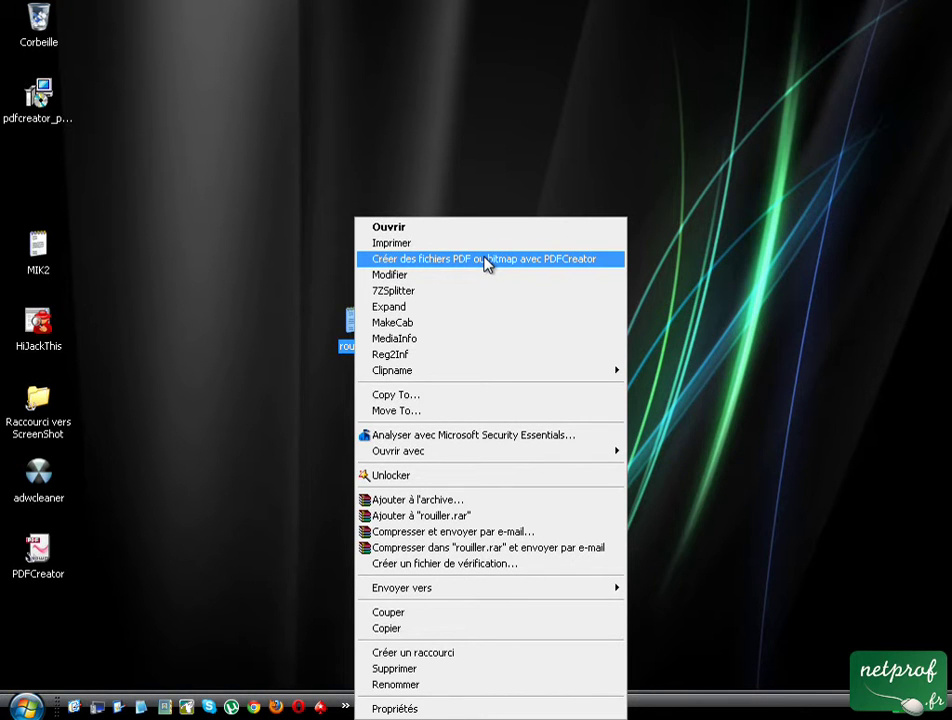
pyautogui.click(190, 186)
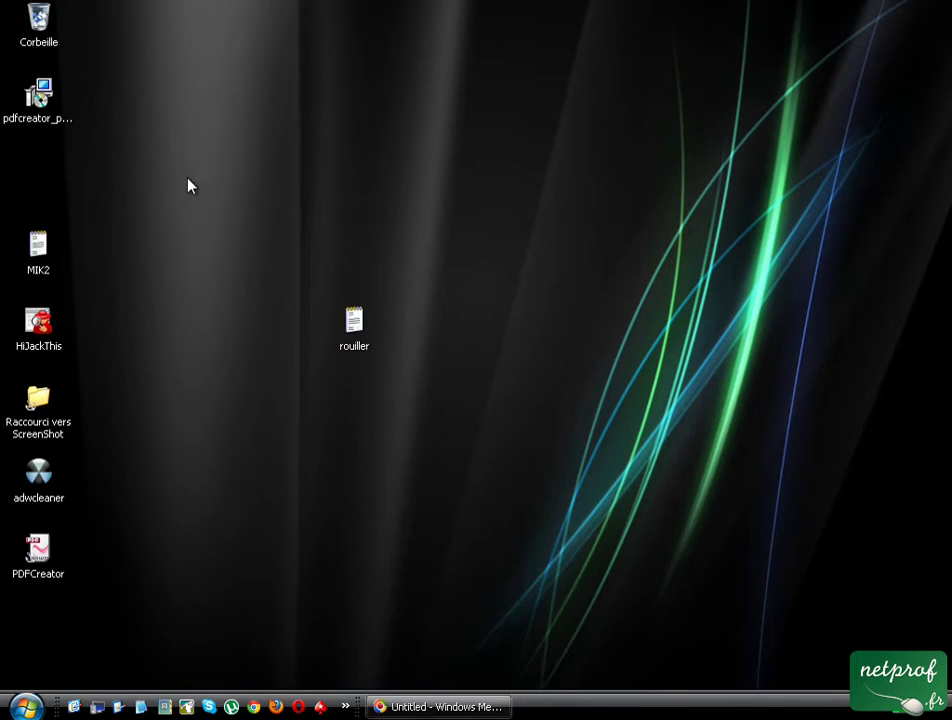
# - Start converting the rouiller text file with PDFCreator and clear the document's creation and modification dates
pyautogui.rightClick(355, 354)
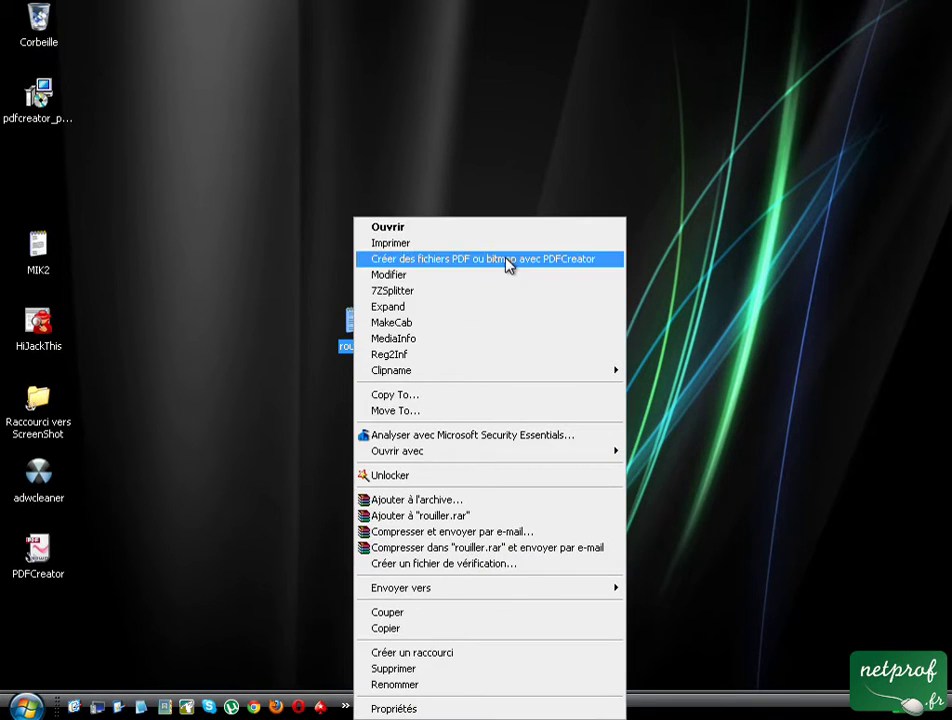
pyautogui.click(508, 264)
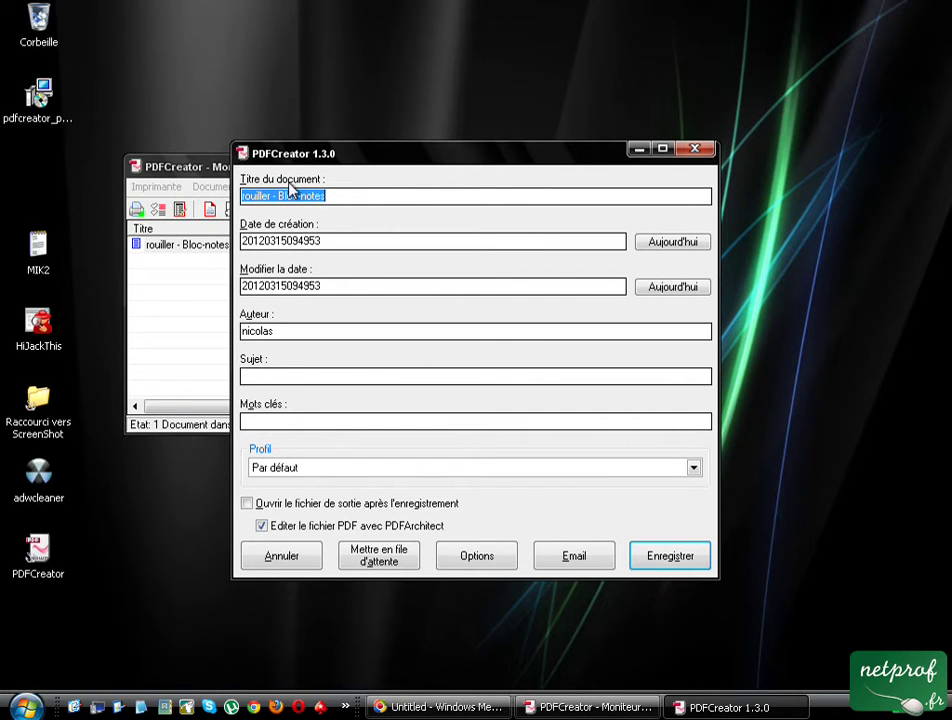
pyautogui.click(354, 196)
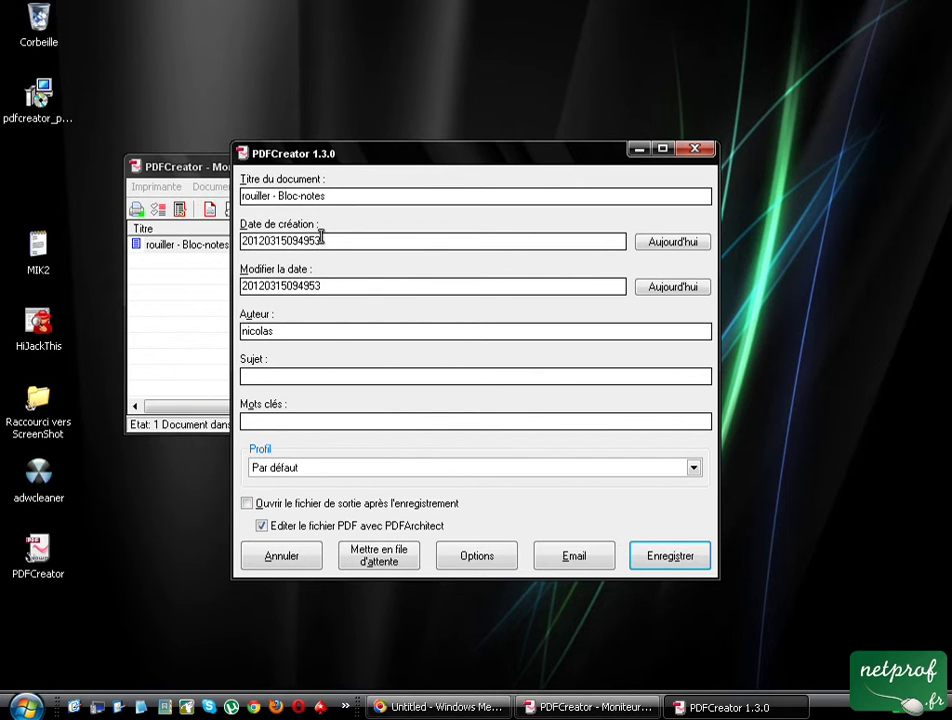
pyautogui.doubleClick(329, 285)
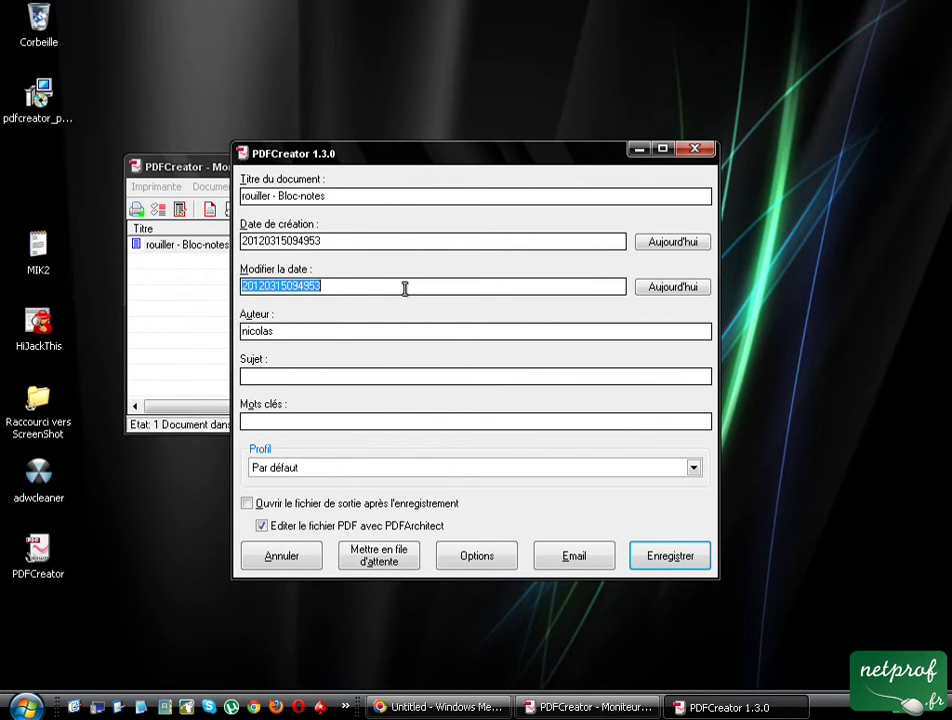
pyautogui.press('Delete')
pyautogui.doubleClick(340, 240)
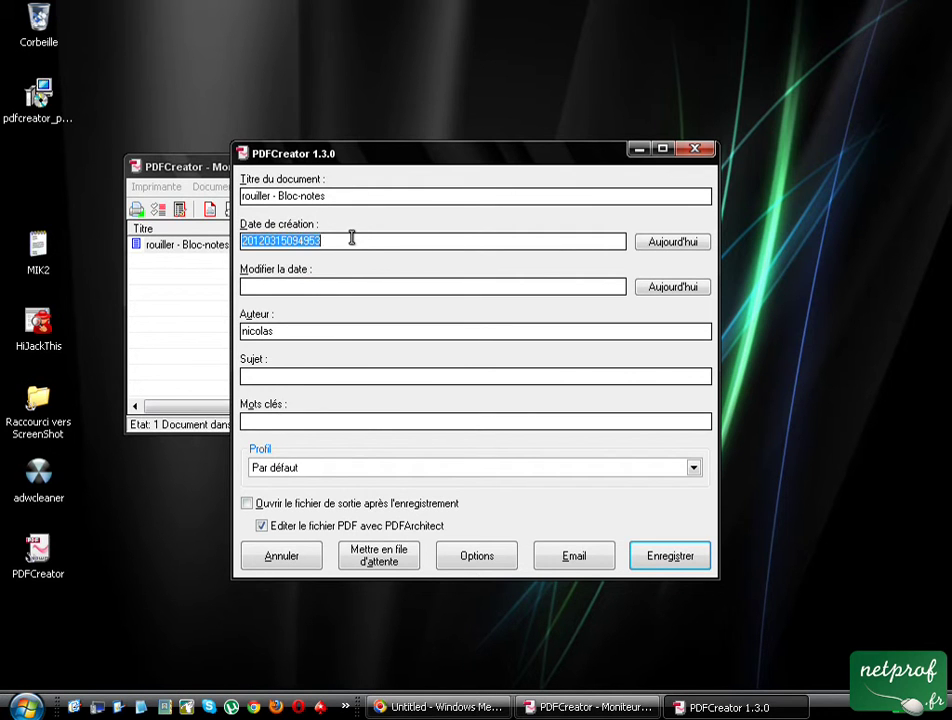
pyautogui.press('Delete')
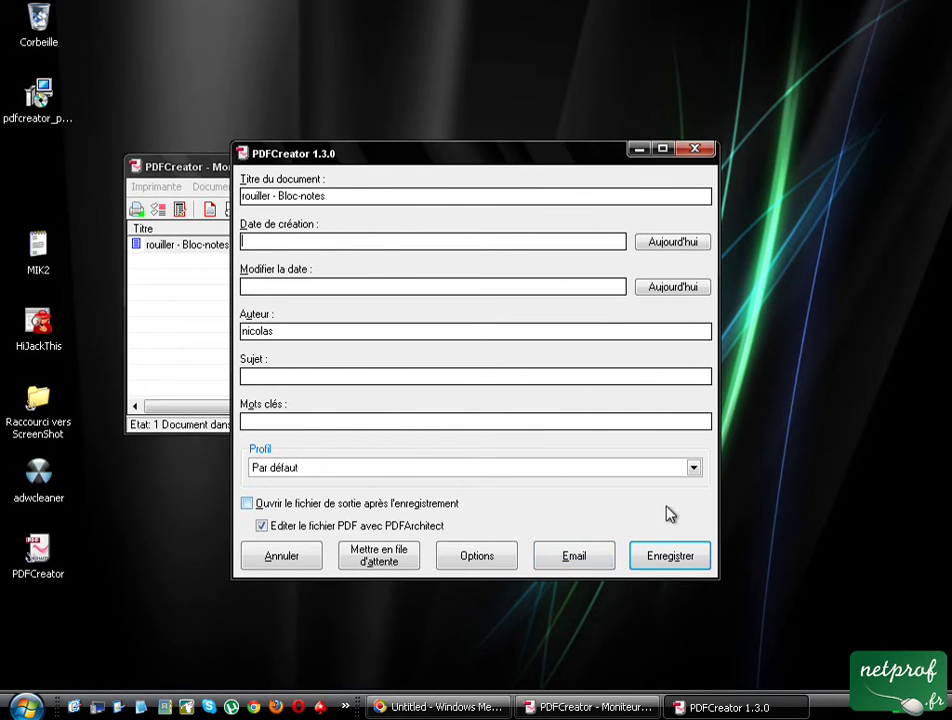
# - Review the available output formats, keep Fichiers PDF (*.pdf), and save the document on the Bureau as rouiller - Bloc-notes
pyautogui.click(671, 569)
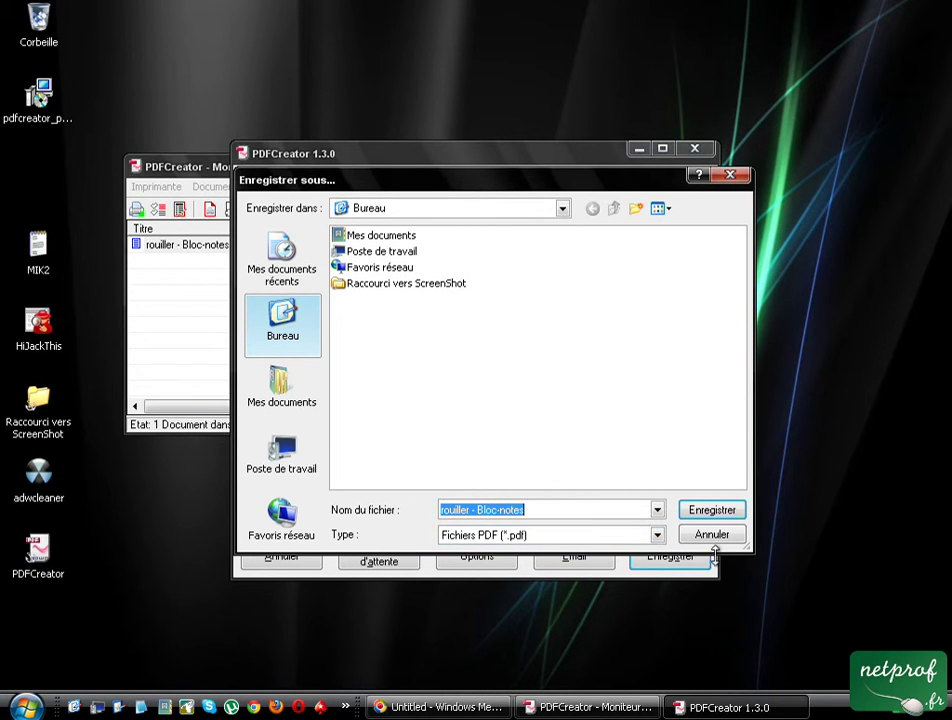
pyautogui.click(657, 535)
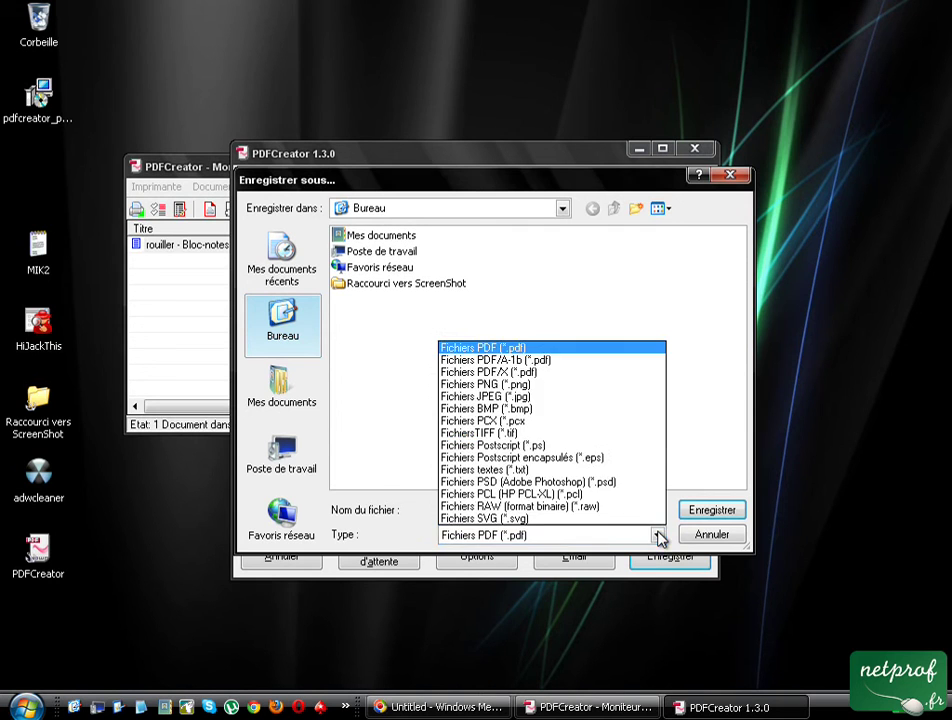
pyautogui.click(658, 536)
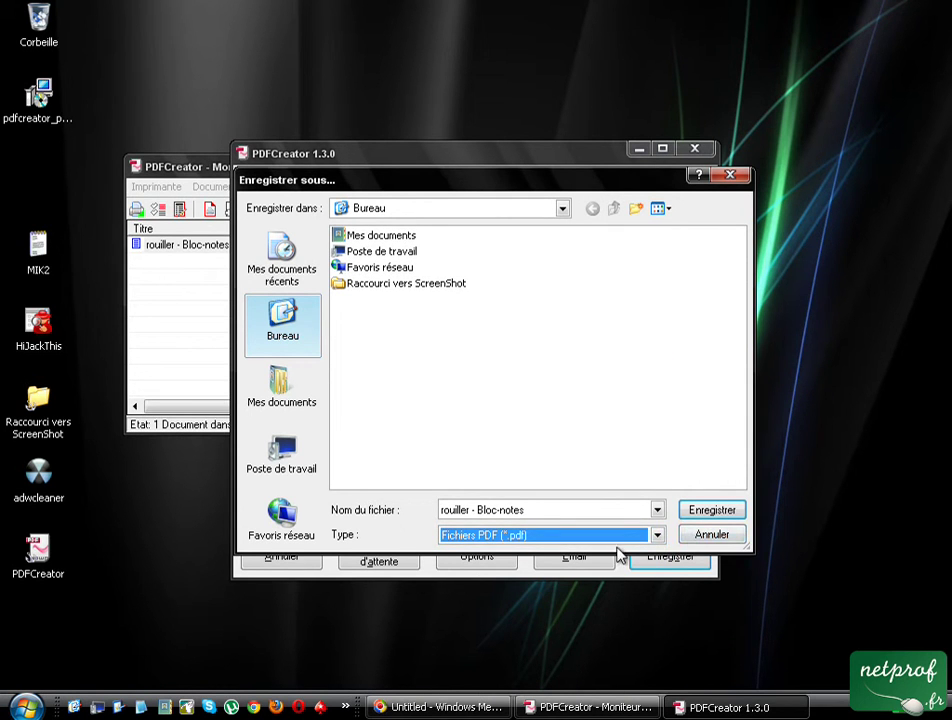
pyautogui.click(657, 537)
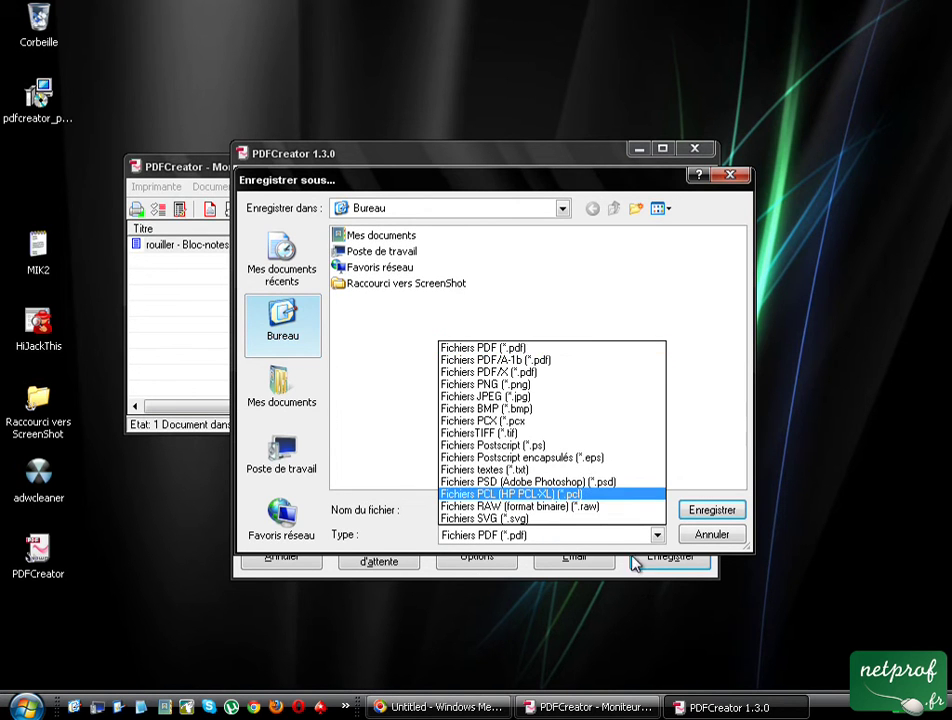
pyautogui.click(708, 389)
pyautogui.click(658, 538)
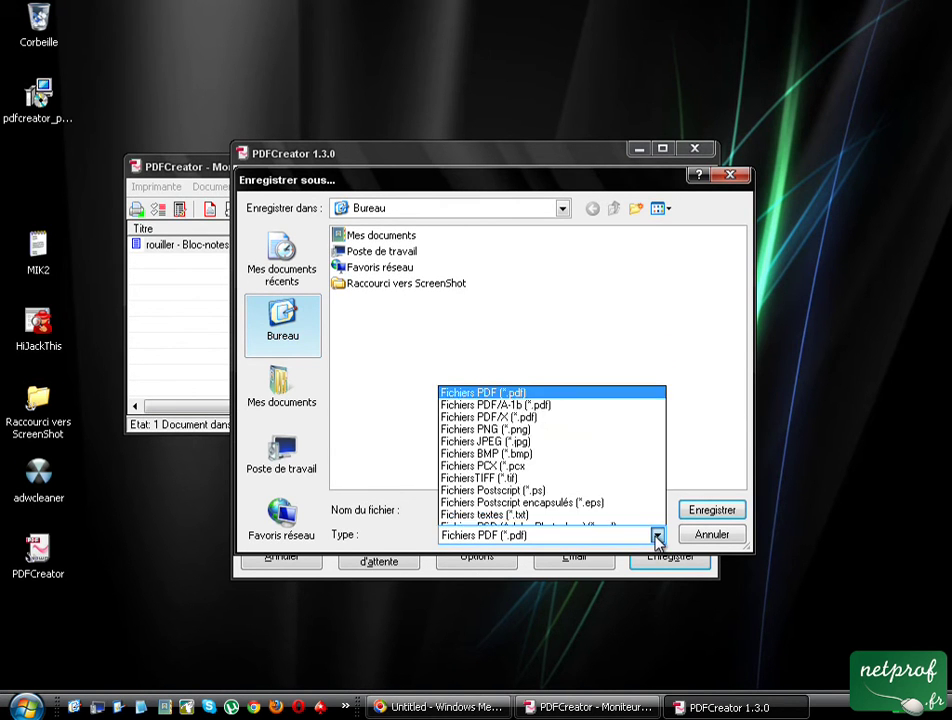
pyautogui.click(620, 357)
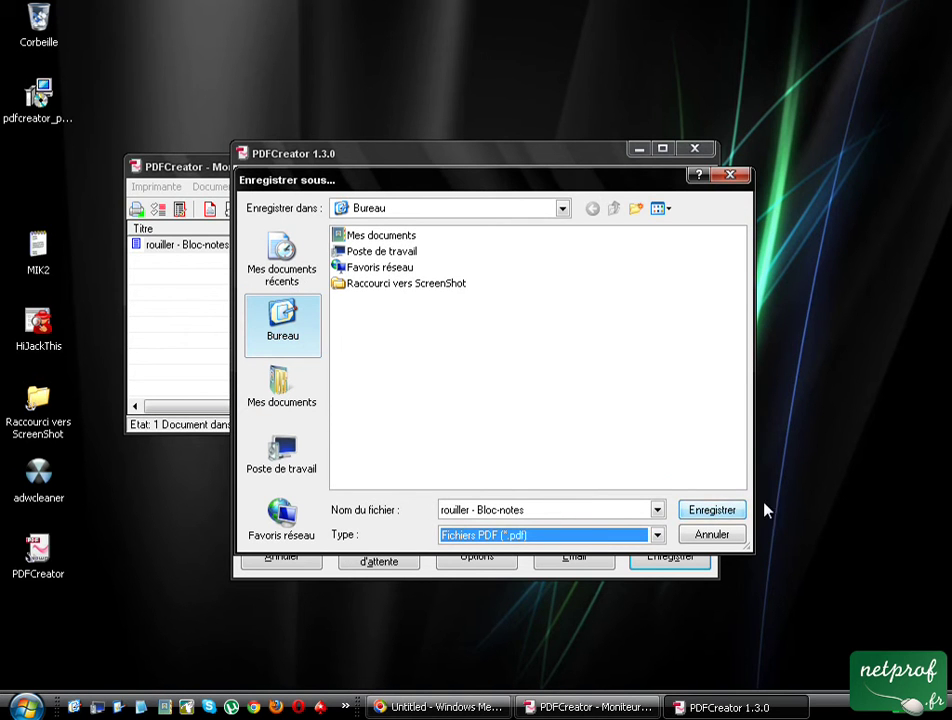
pyautogui.click(711, 512)
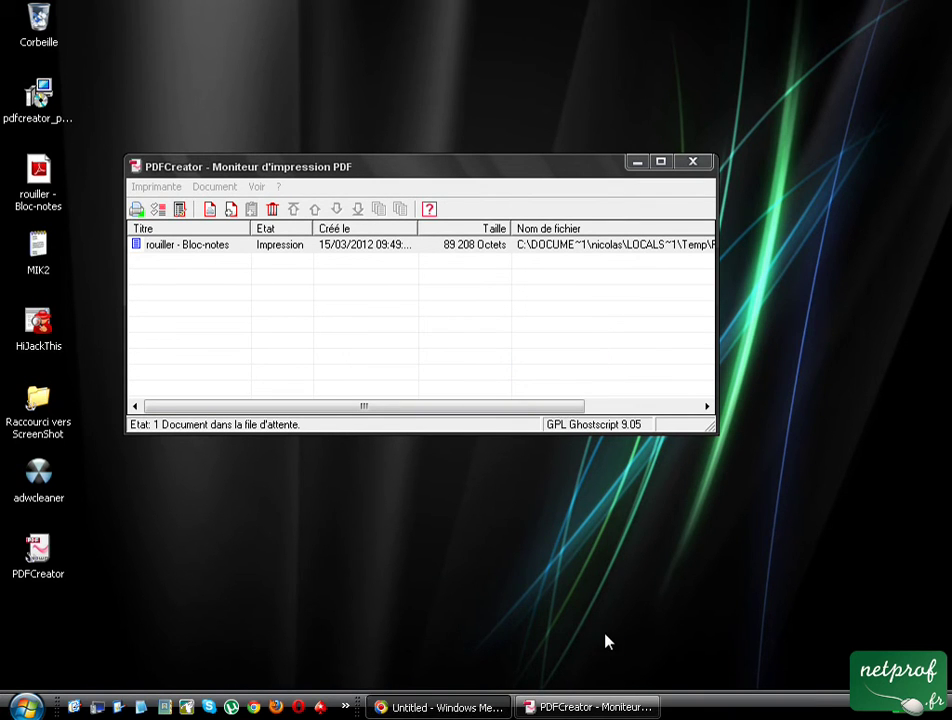
# - Close the PDFCreator print monitor and open the rouiller - Bloc-notes PDF from the desktop
pyautogui.click(697, 162)
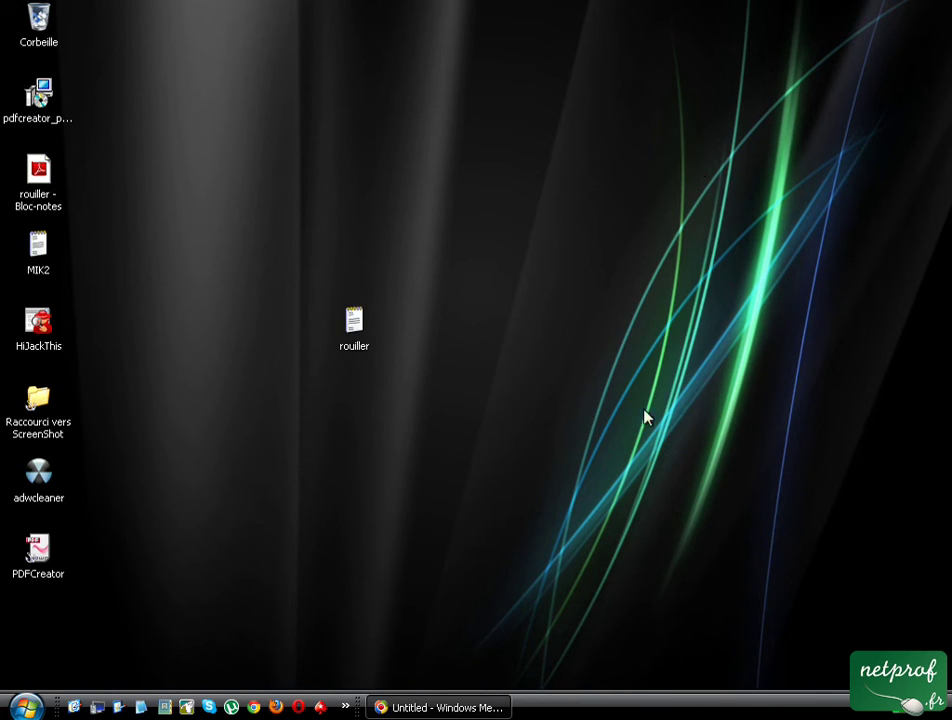
pyautogui.rightClick(50, 186)
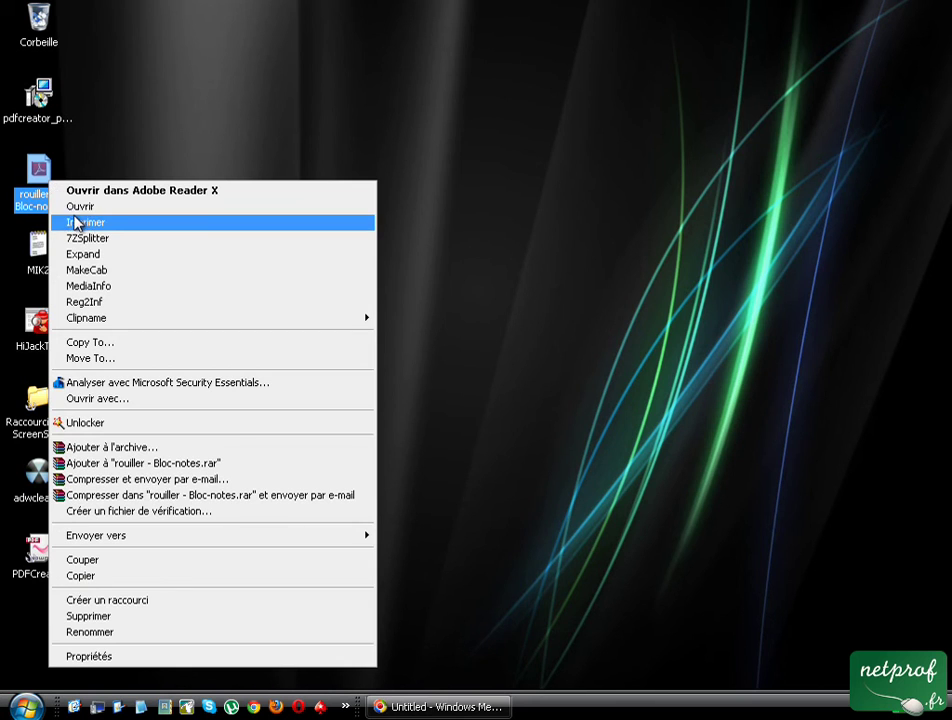
pyautogui.click(80, 206)
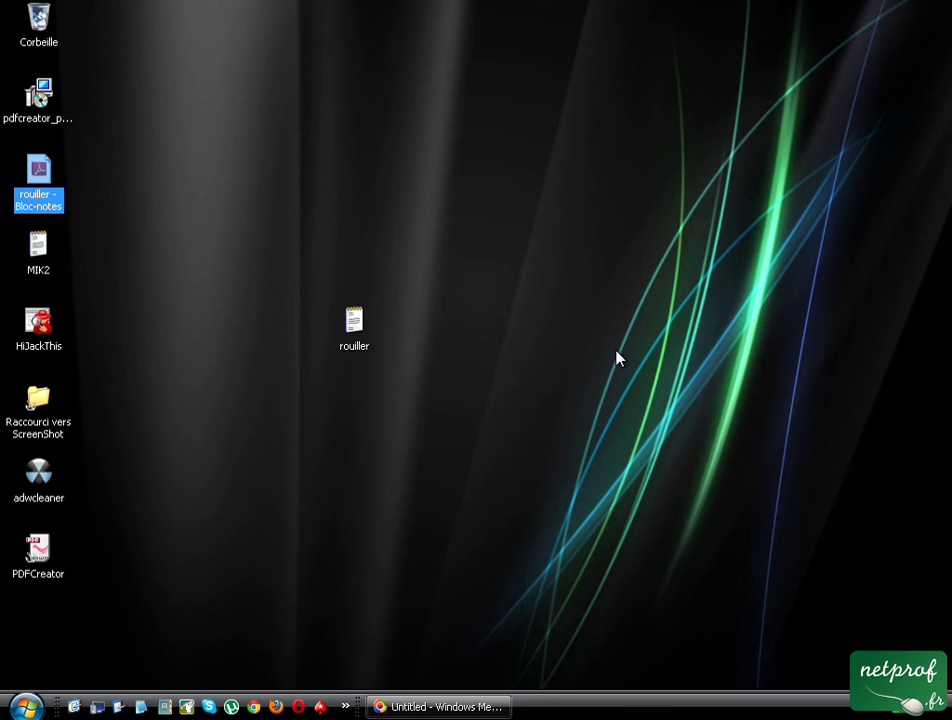